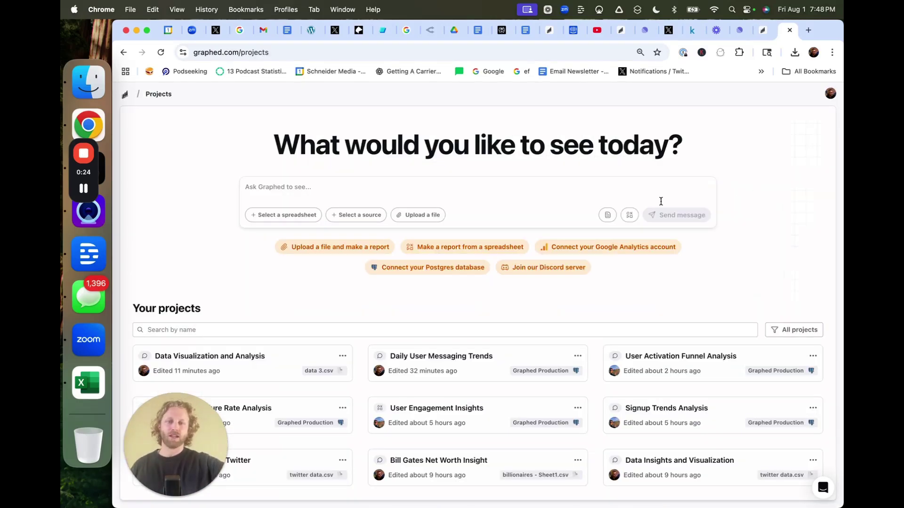
Step: Attach youtube.csv as the data source and send the auto-filled chart request
click(430, 215)
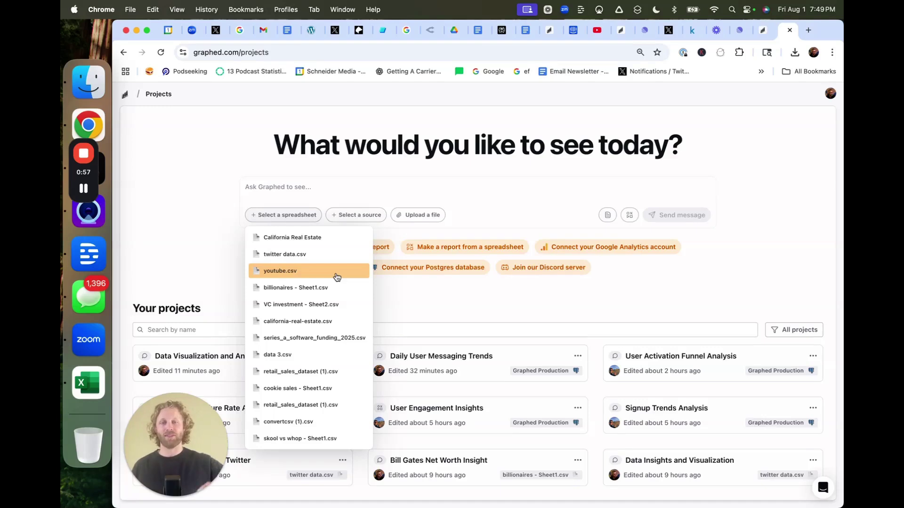
click(336, 272)
click(677, 215)
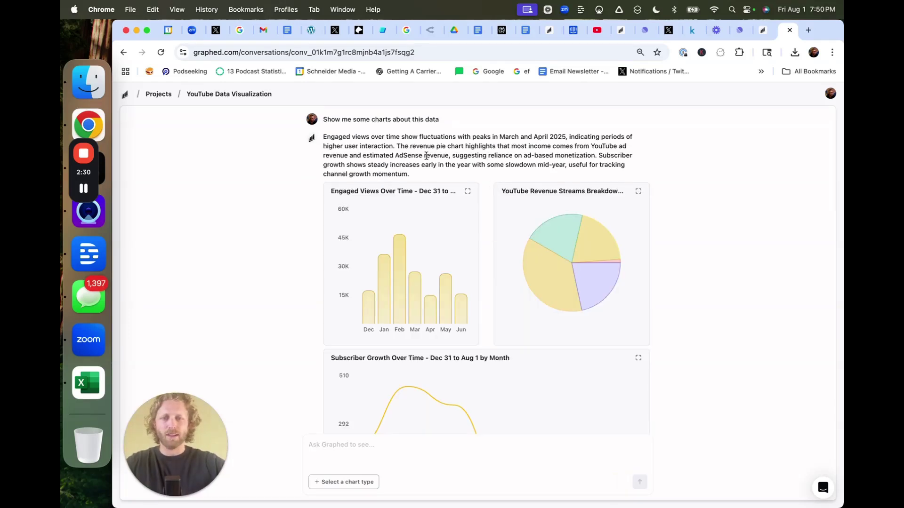
click(467, 192)
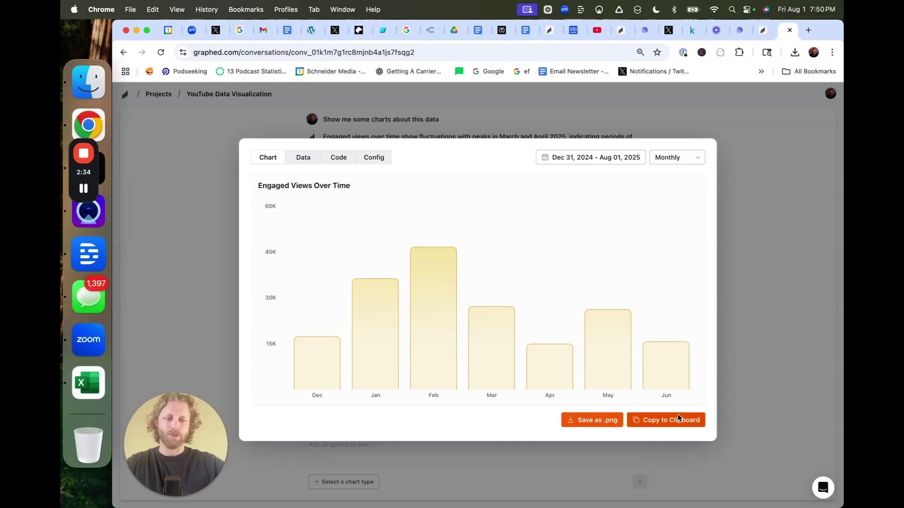
click(767, 226)
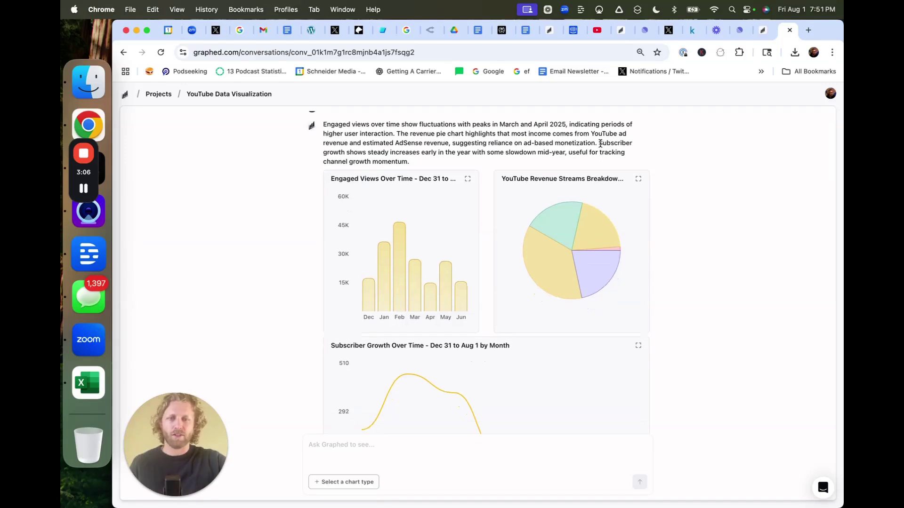
drag(599, 143, 445, 168)
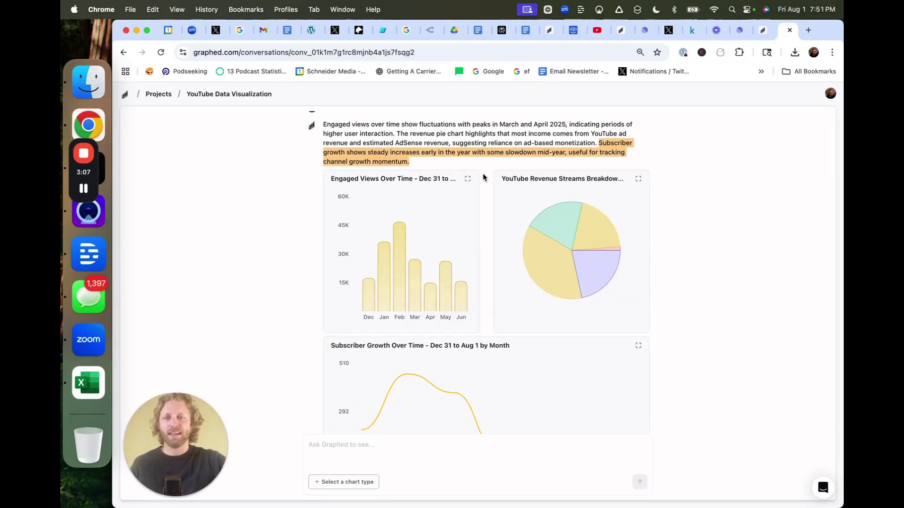
scroll(483, 178, down, 1)
scroll(483, 178, down, 1)
scroll(484, 183, down, 2)
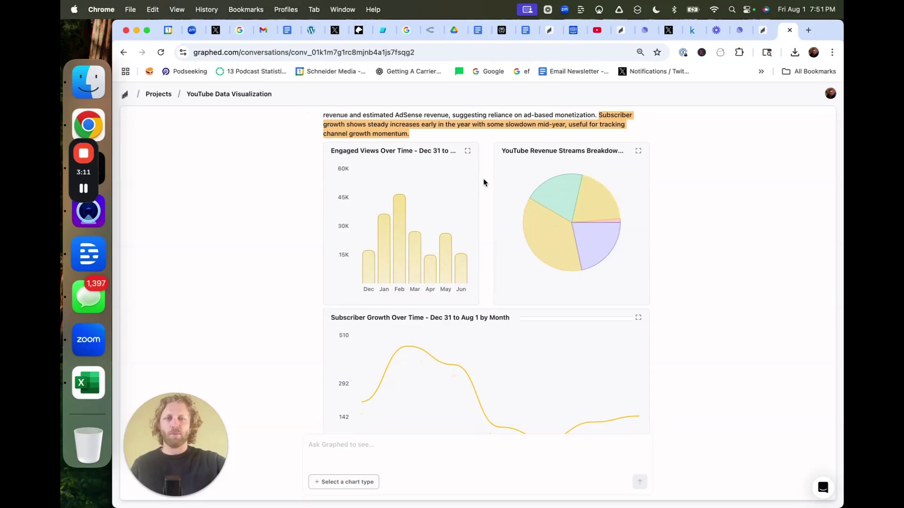
scroll(484, 184, down, 2)
scroll(484, 181, down, 3)
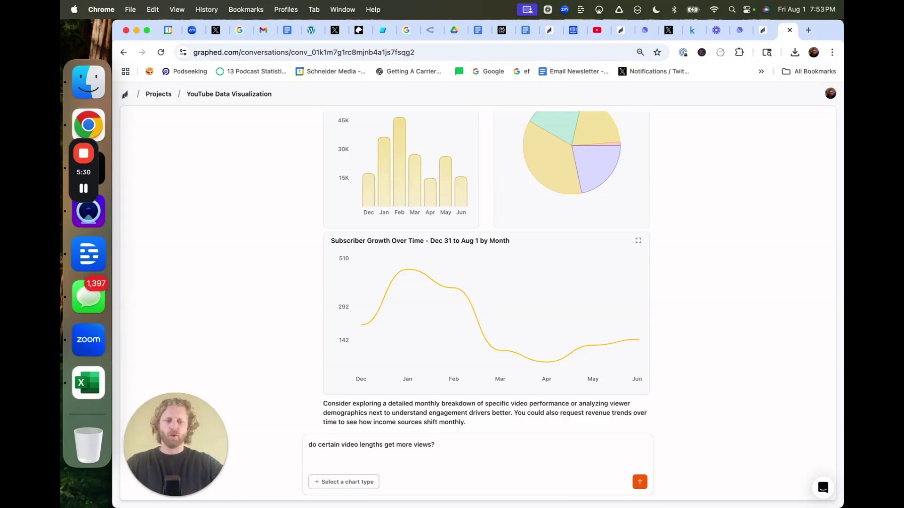
Step: Ask how video length relates to views, then send the length-category grouping suggestion as a follow-up
key(Return)
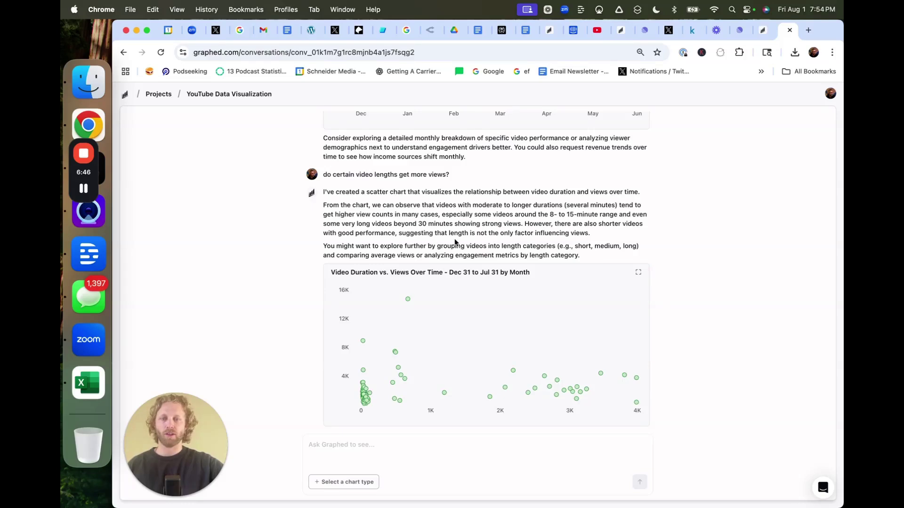
triple_click(378, 250)
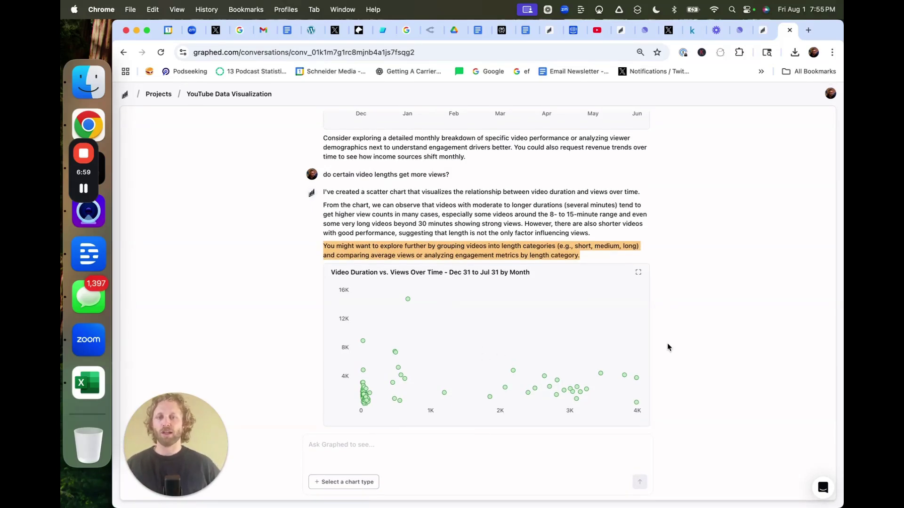
scroll(526, 358, down, 1)
key(super+c)
click(408, 443)
key(super+v)
key(Return)
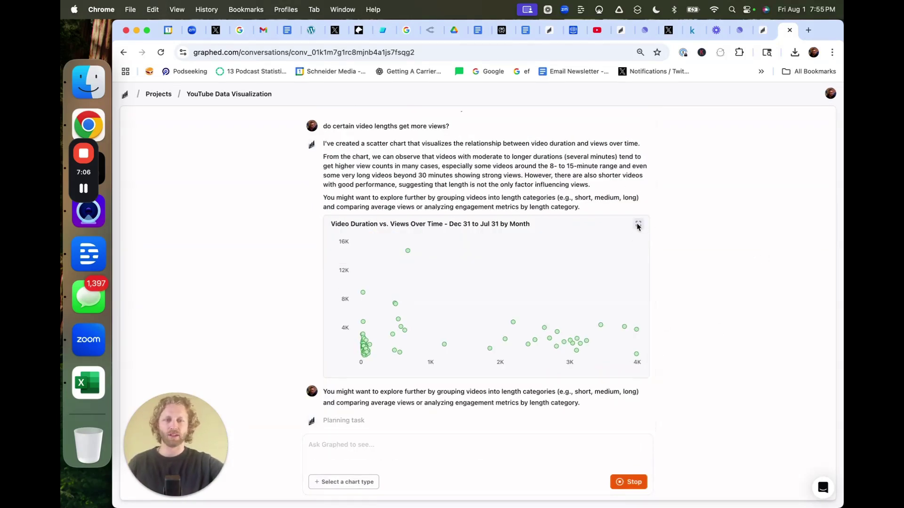
Step: Save the duration-vs-views chart as a PNG, copy it to the clipboard, and try its date-range options
click(638, 225)
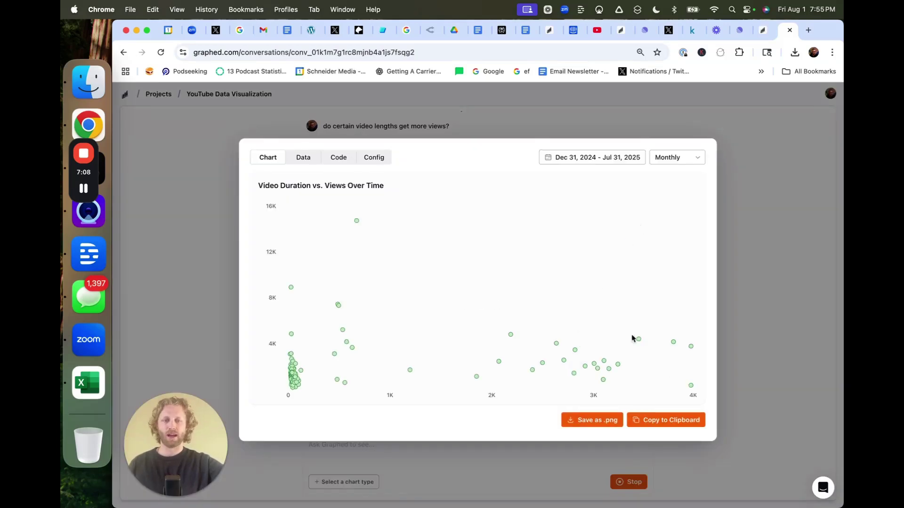
click(592, 421)
click(671, 421)
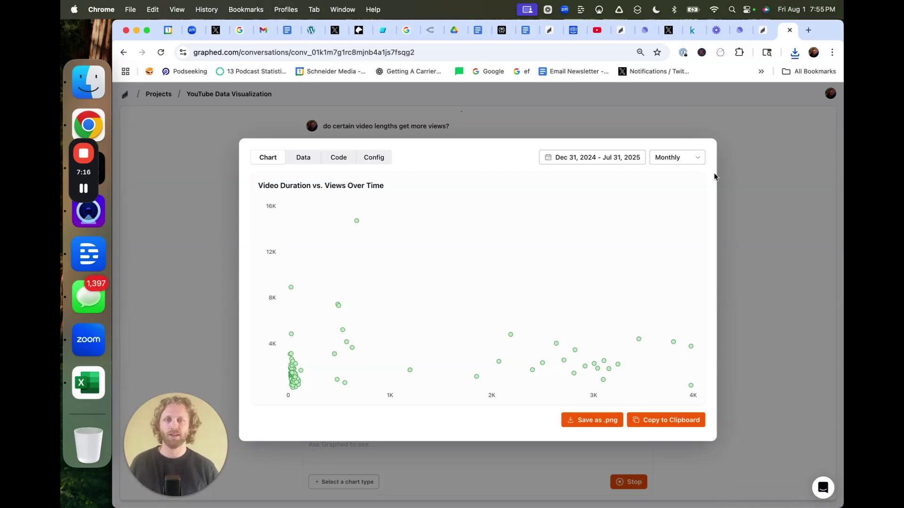
click(683, 158)
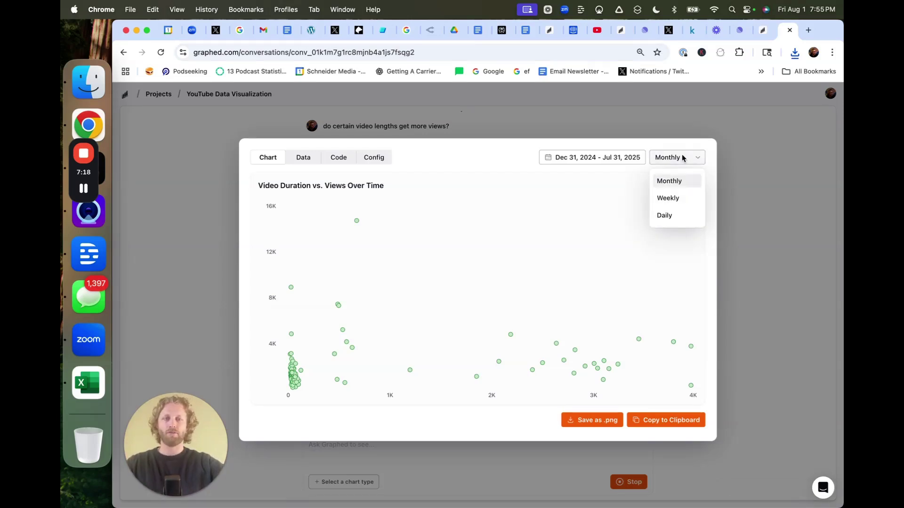
click(606, 159)
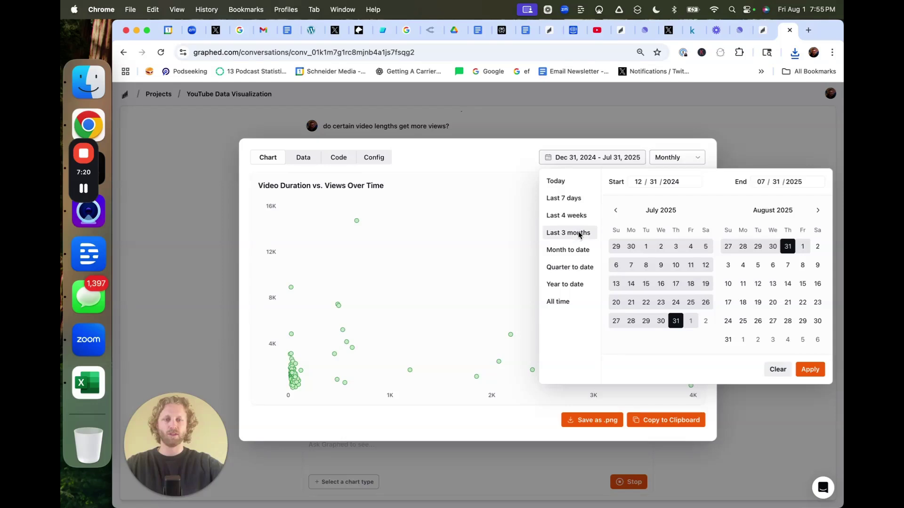
click(578, 234)
click(662, 422)
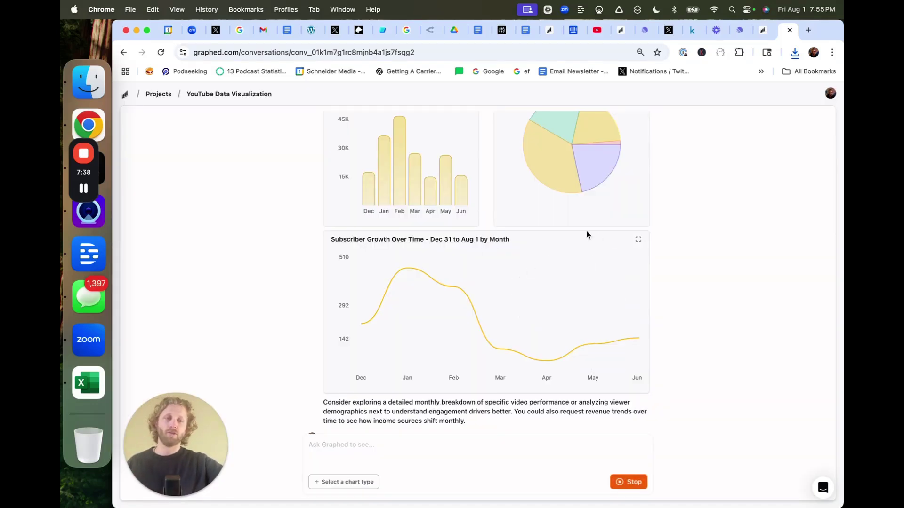
Step: Apply a Last 3 months range to the Subscriber Growth Over Time chart
click(637, 239)
click(627, 157)
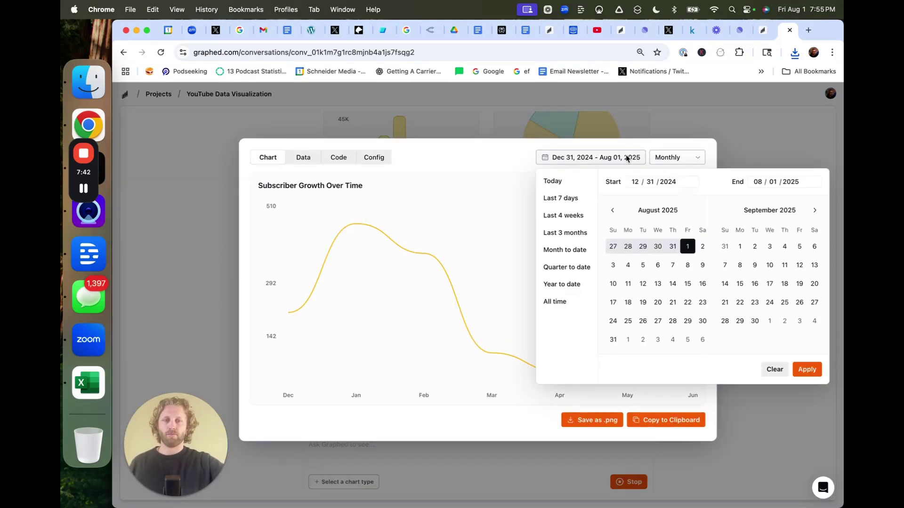
click(565, 233)
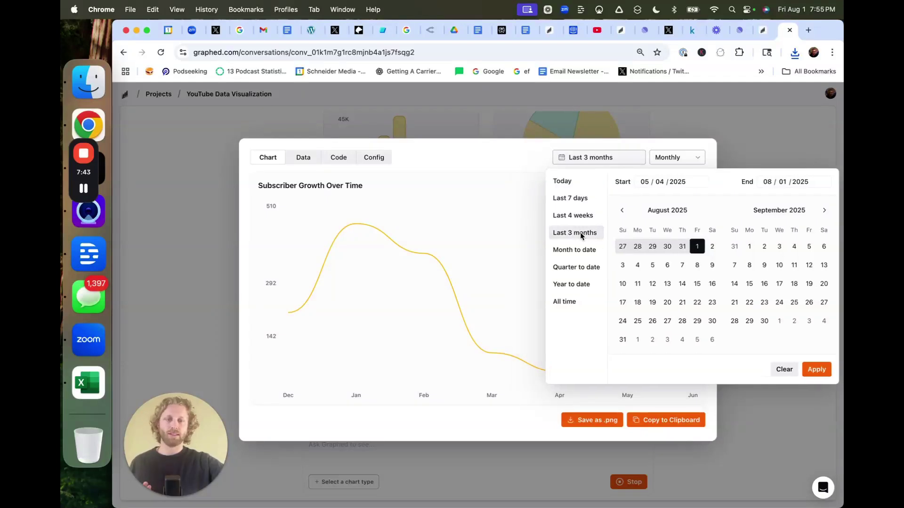
click(825, 369)
mouse_move(649, 262)
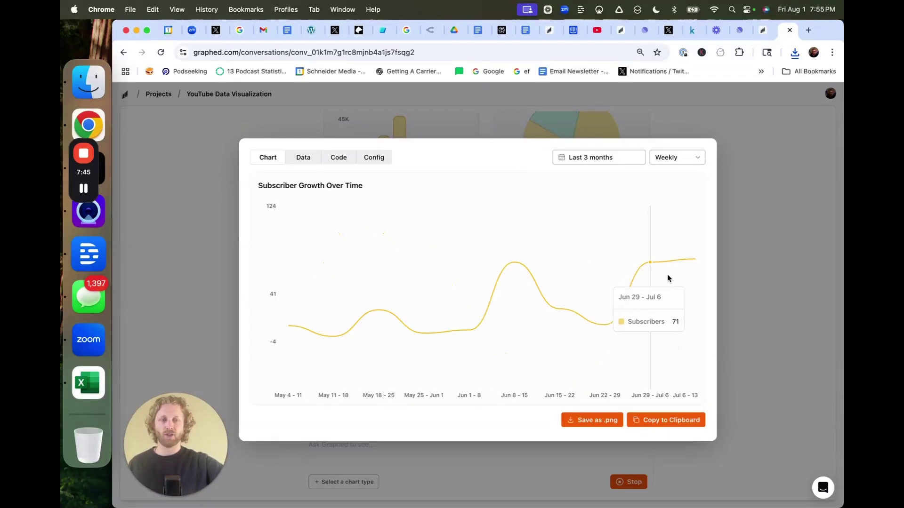
key(Escape)
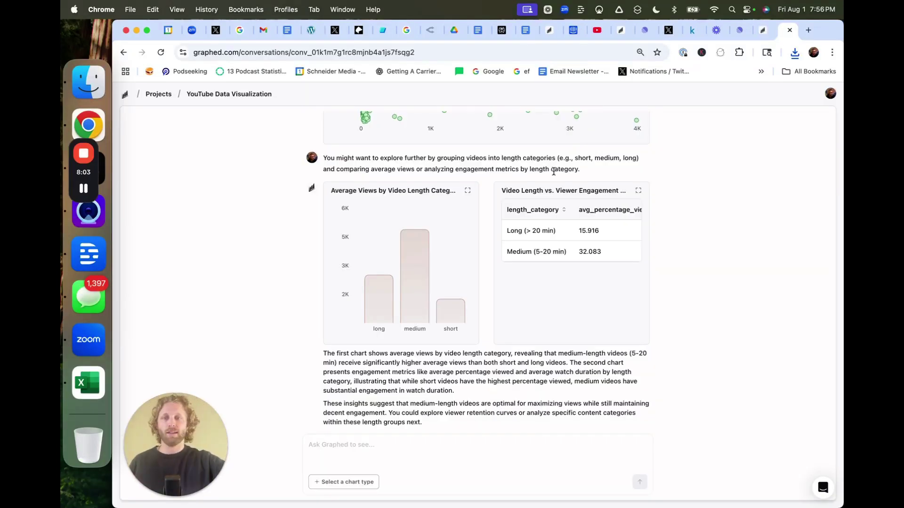
scroll(537, 181, up, 3)
scroll(567, 158, down, 3)
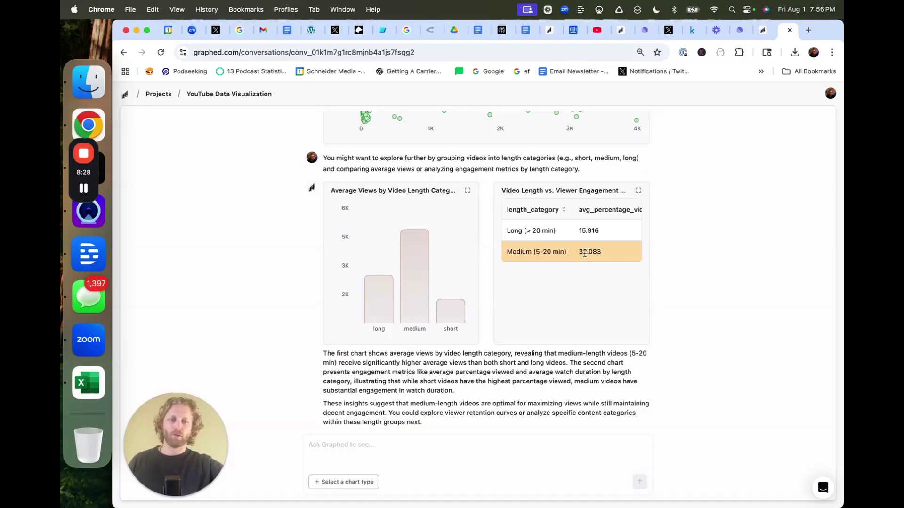
scroll(591, 252, right, 3)
scroll(590, 252, right, 3)
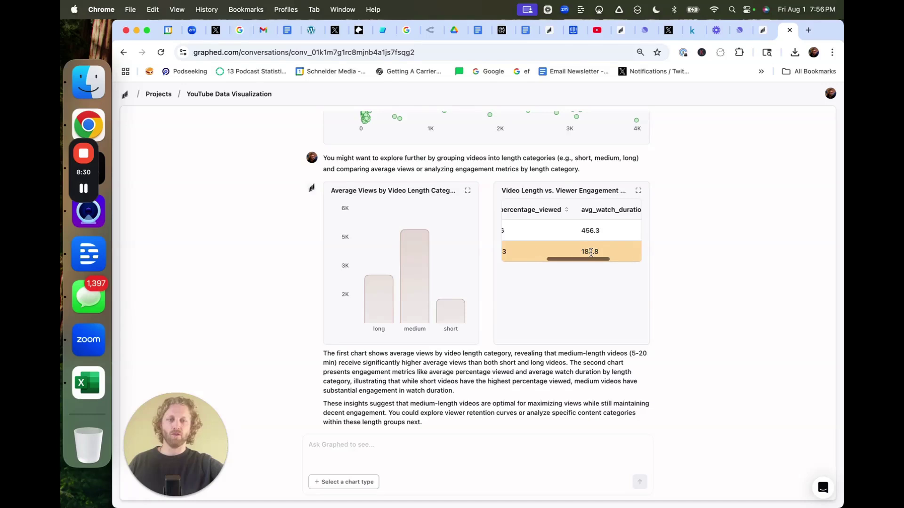
click(599, 191)
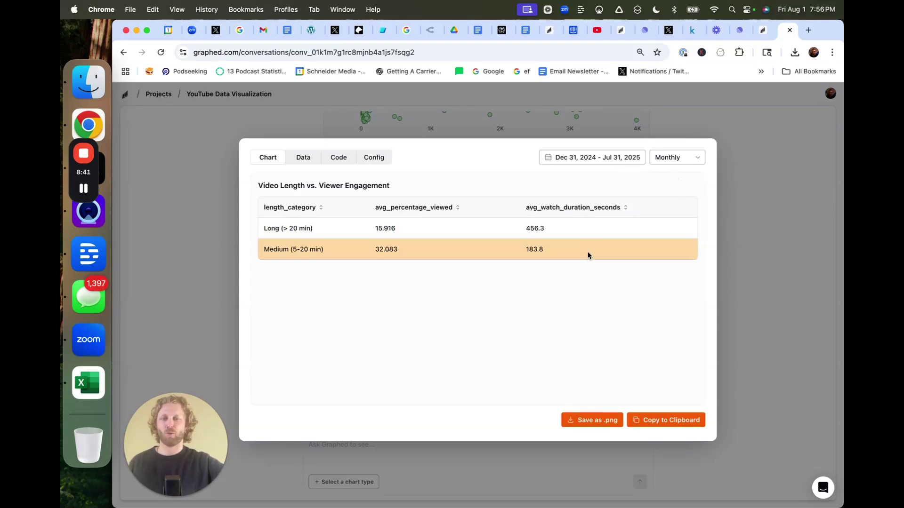
key(Escape)
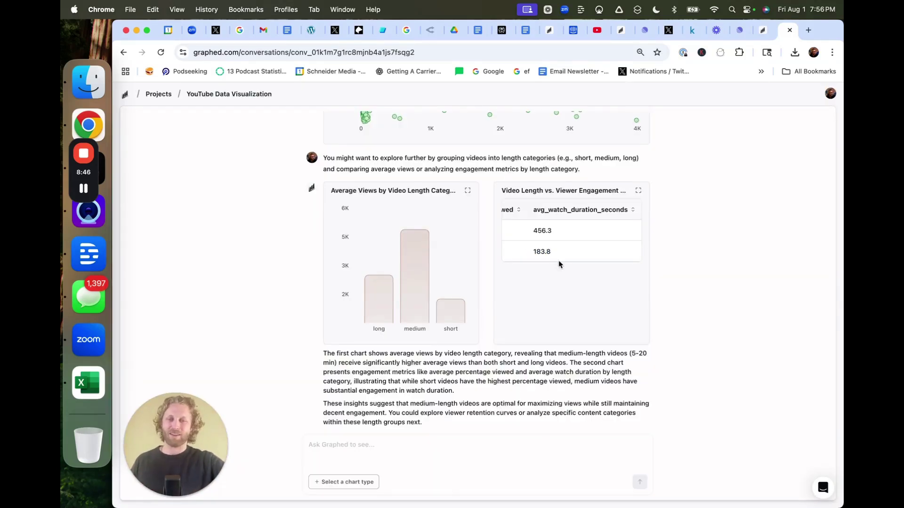
scroll(569, 252, left, 5)
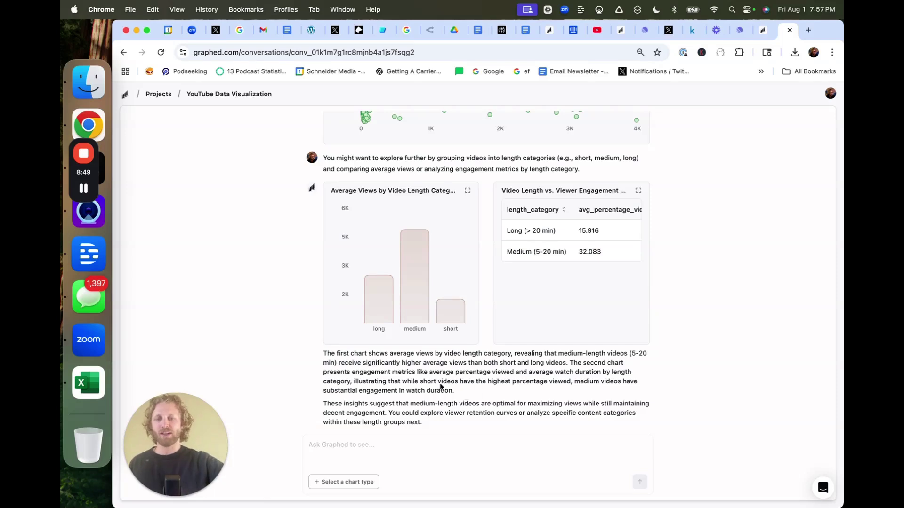
drag(457, 391, 326, 351)
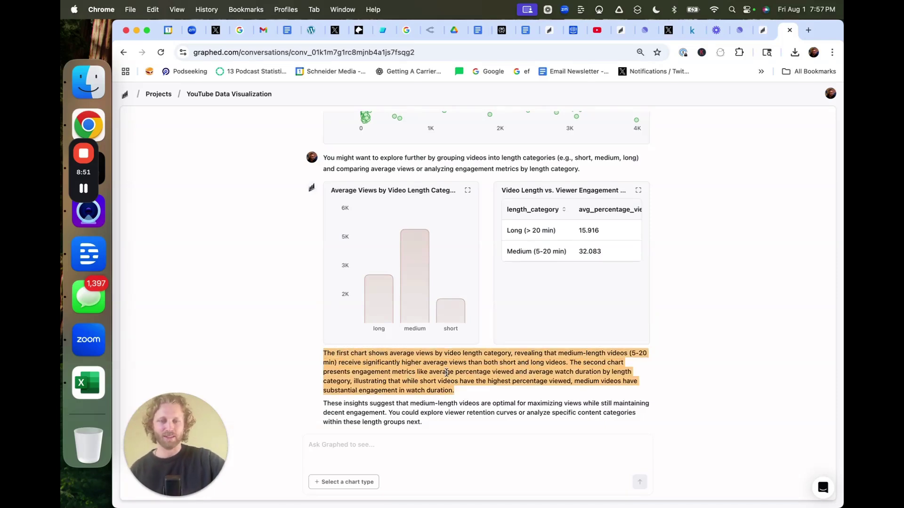
Step: Send the revenue-improvement question and highlight the medium-length video advice in the reply
click(431, 442)
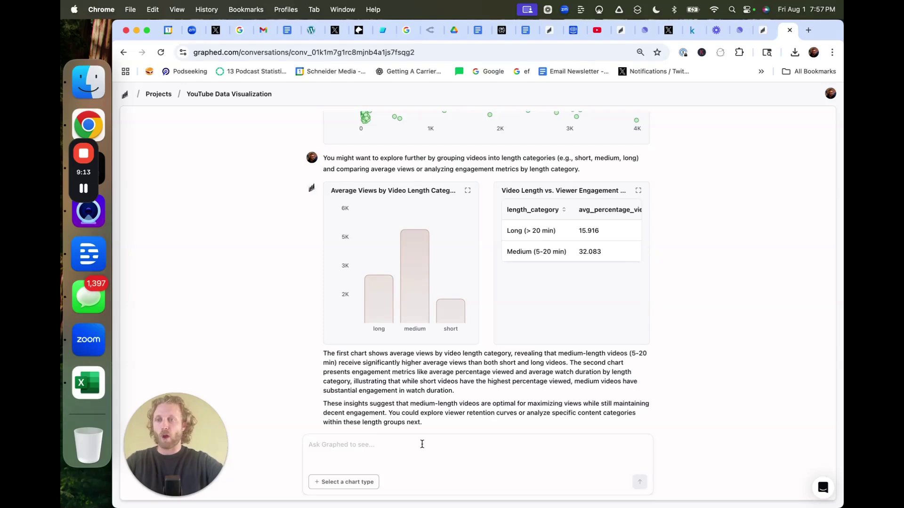
text(what can )
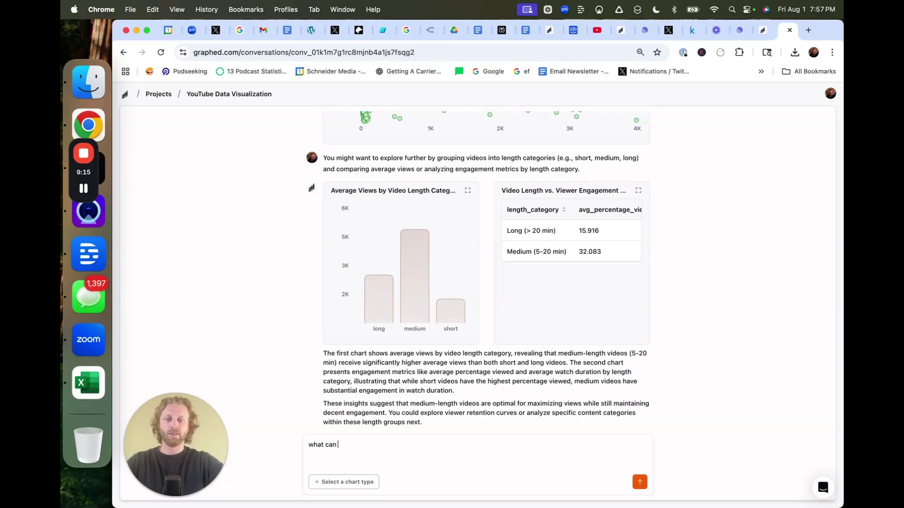
text(i do to improve the revenue of this channel?)
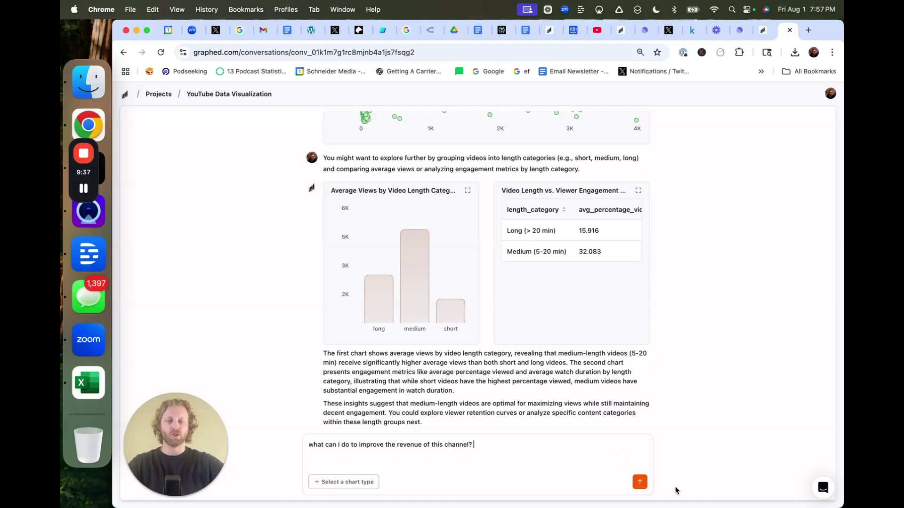
click(647, 486)
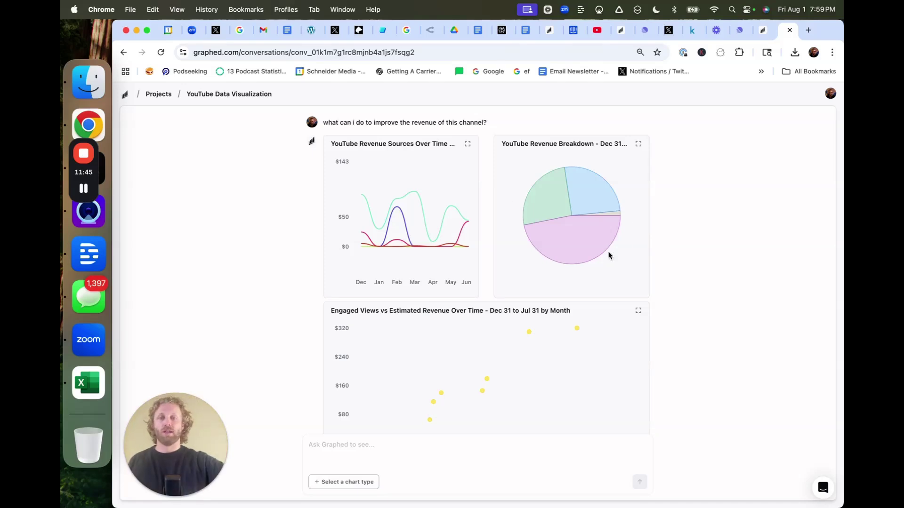
scroll(571, 394, down, 1)
scroll(541, 368, down, 3)
drag(325, 380, 442, 397)
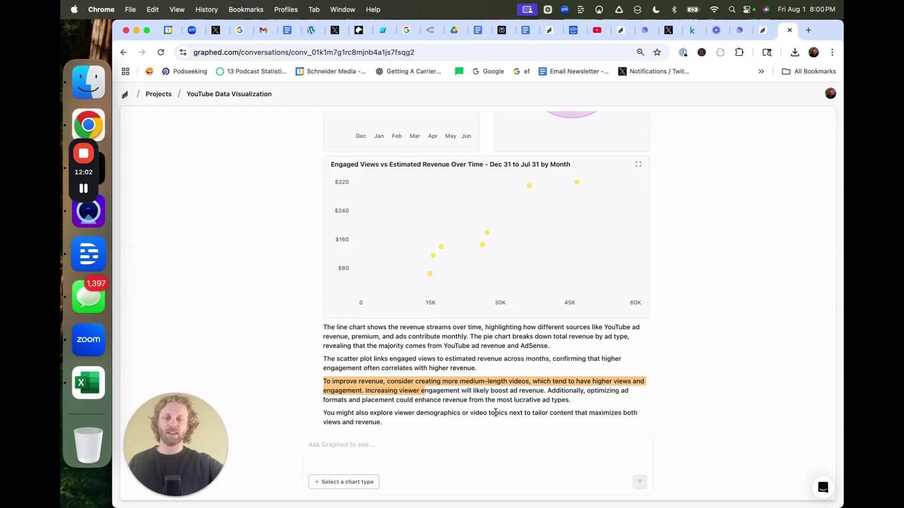
Step: Ask Graphed for five more insight ideas
click(563, 391)
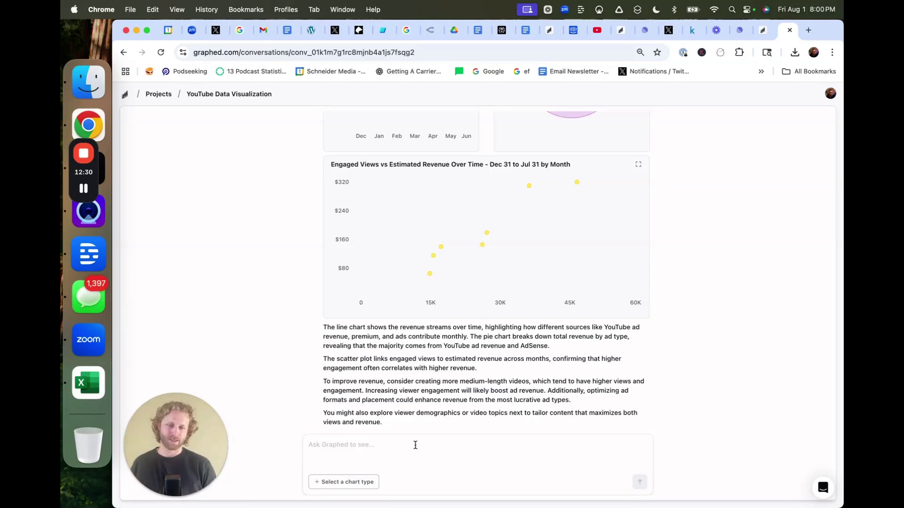
click(416, 444)
text(list 5 more insight ideas to explore)
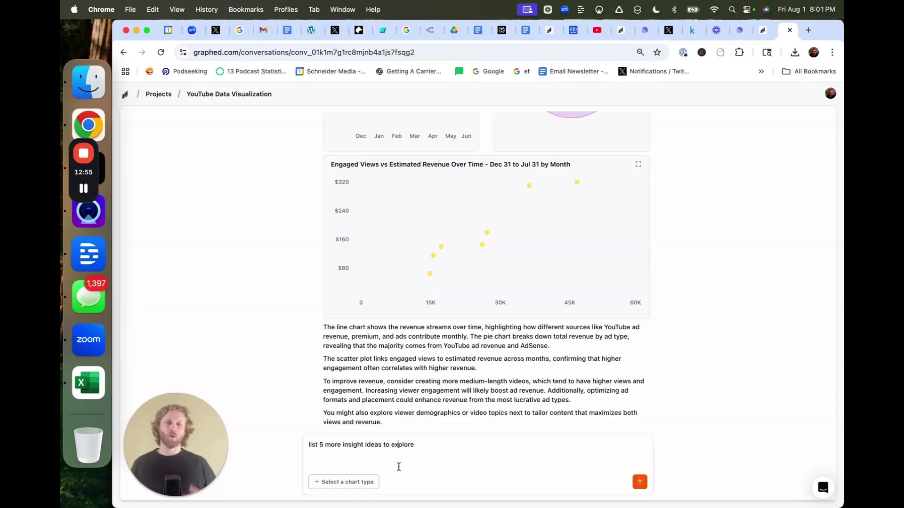
key(Return)
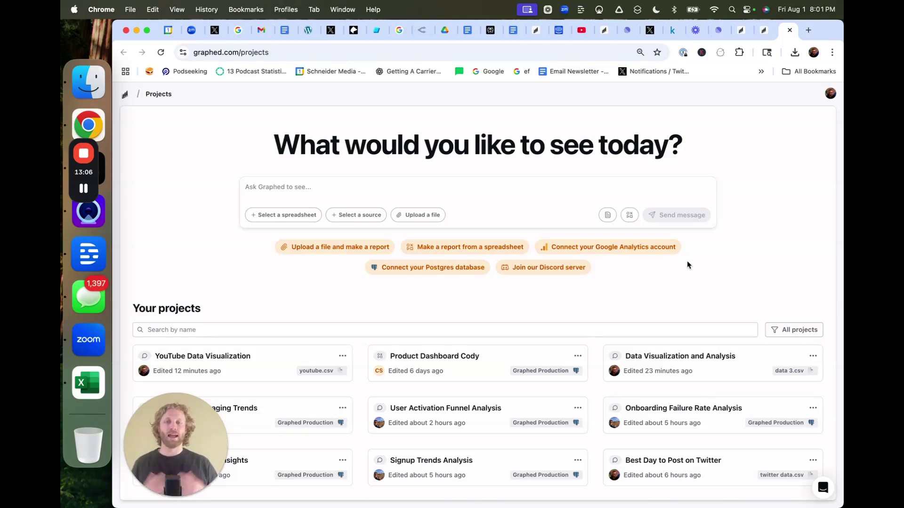
Step: Choose graphed.com as the data source and send the request for five website-traffic KPI charts
click(371, 216)
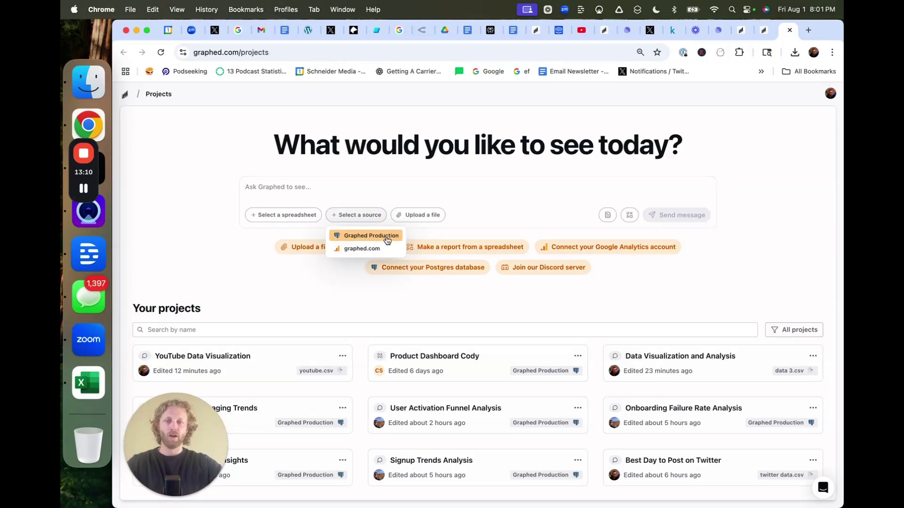
click(386, 238)
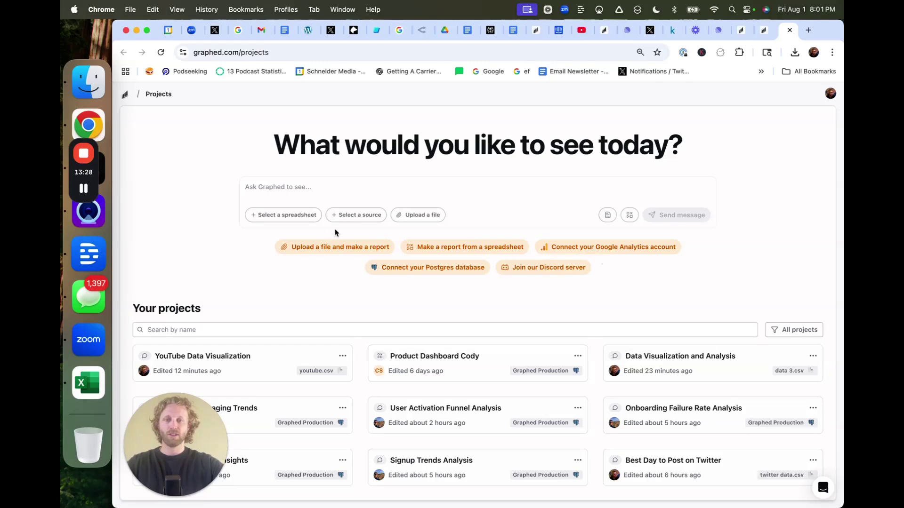
click(357, 216)
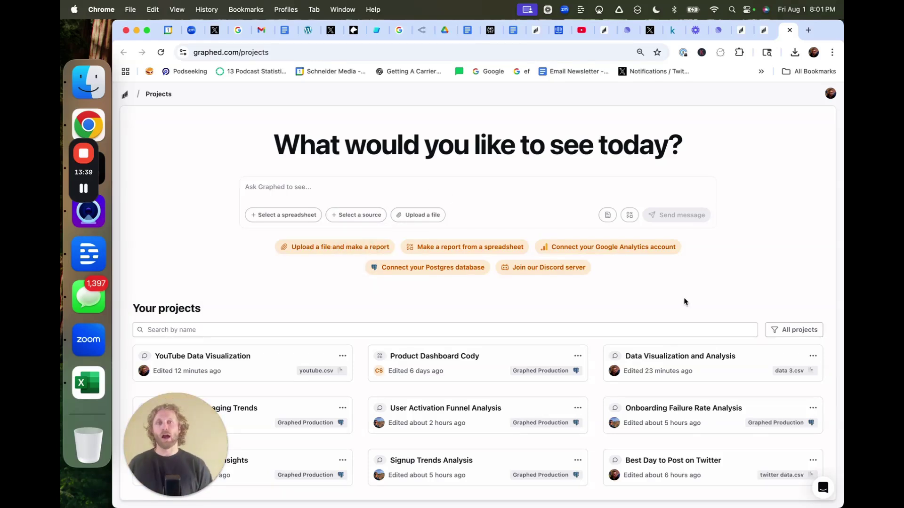
click(368, 216)
click(360, 248)
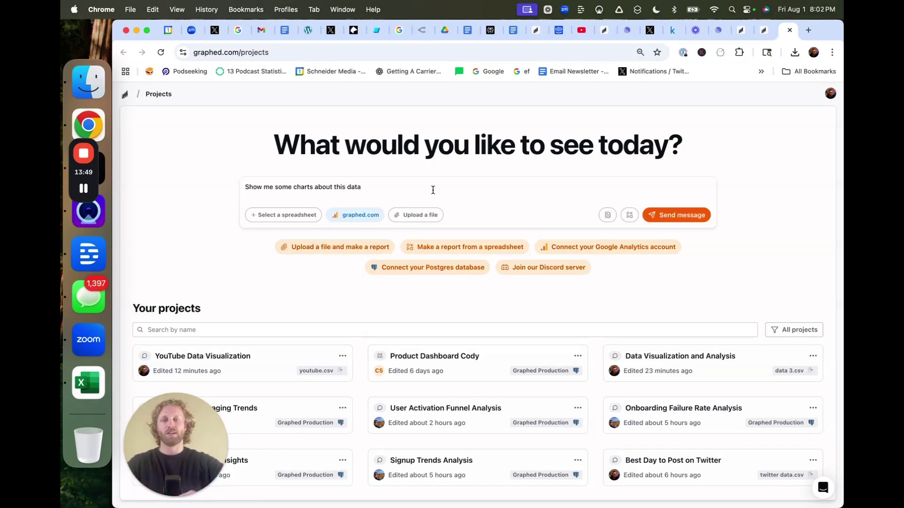
click(688, 217)
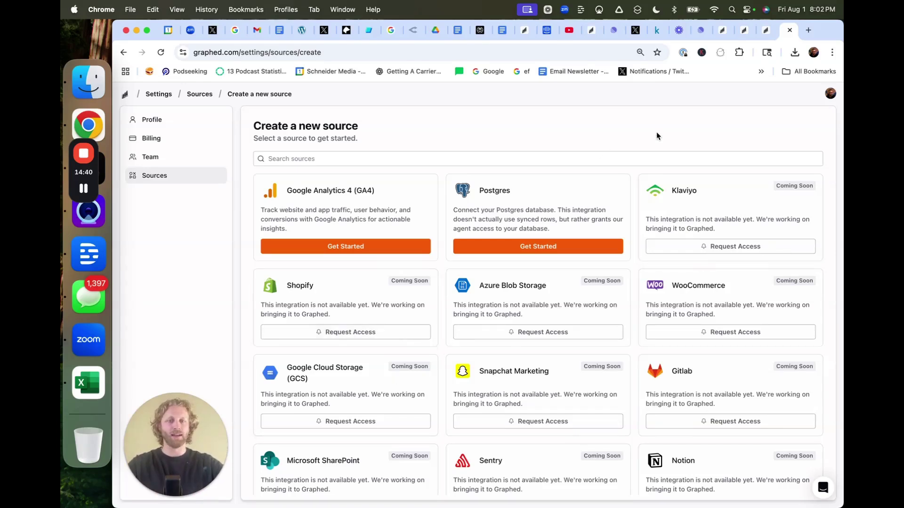
Step: Paste insight ideas 1 and 2 into the YouTube chat message box on separate lines
click(744, 30)
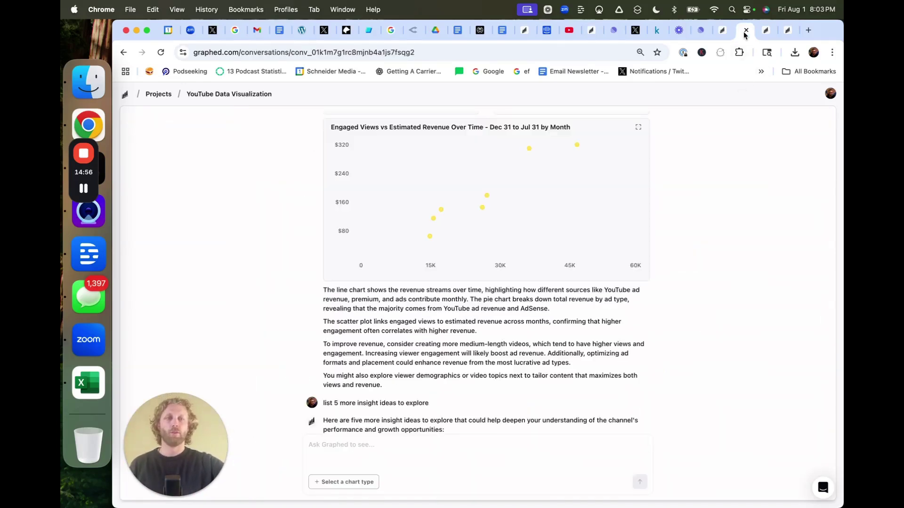
scroll(460, 282, down, 4)
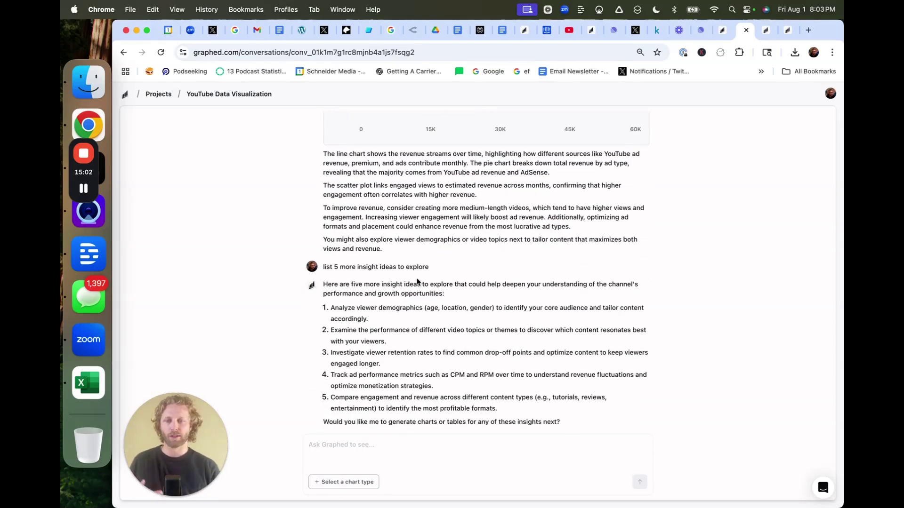
triple_click(351, 311)
key(ctrl+c)
click(372, 454)
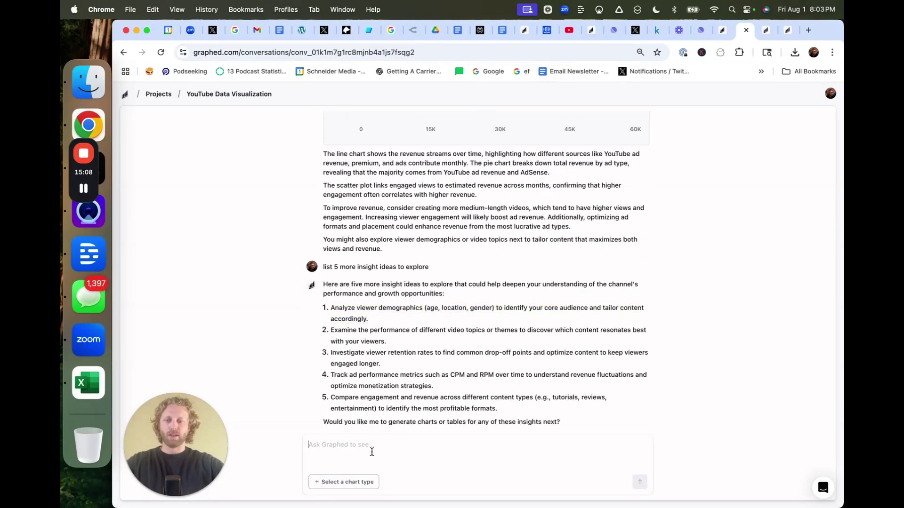
key(ctrl+v)
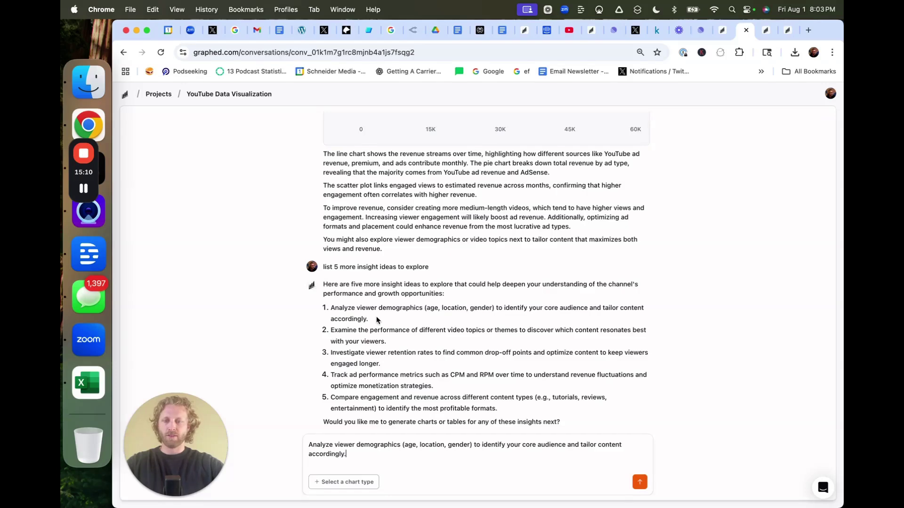
triple_click(368, 339)
key(ctrl+c)
click(379, 463)
key(shift+Return)
key(ctrl+v)
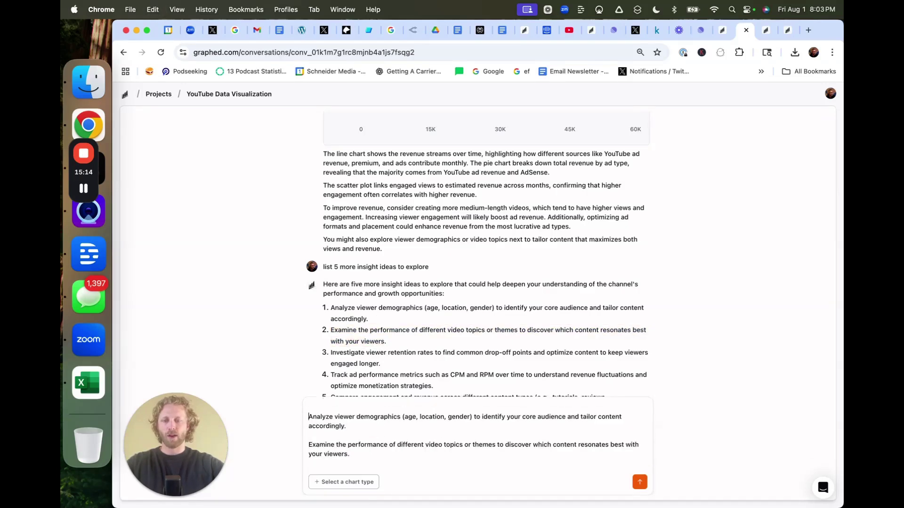
text(make both of the cha)
Step: Send the 'do both of these' request, then open the Website Traffic KPI Analysis chat
key(super+BackSpace)
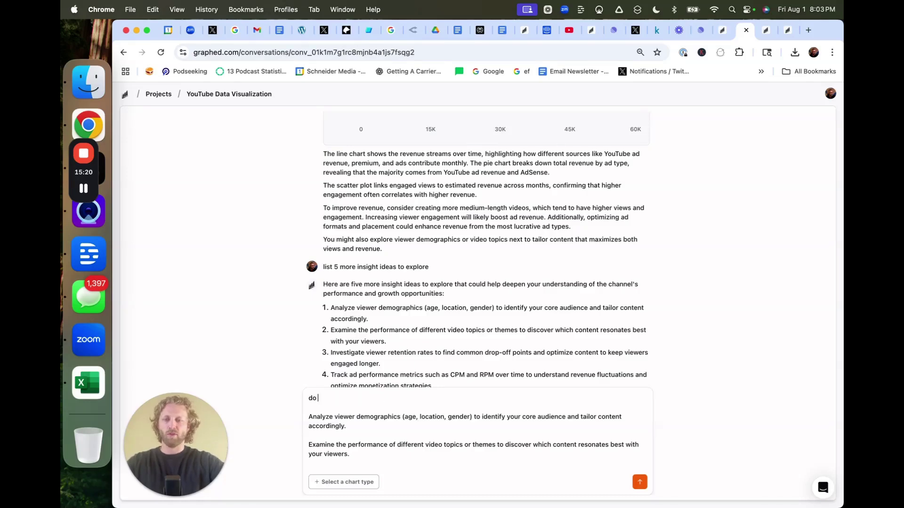
text(both of these)
key(Return)
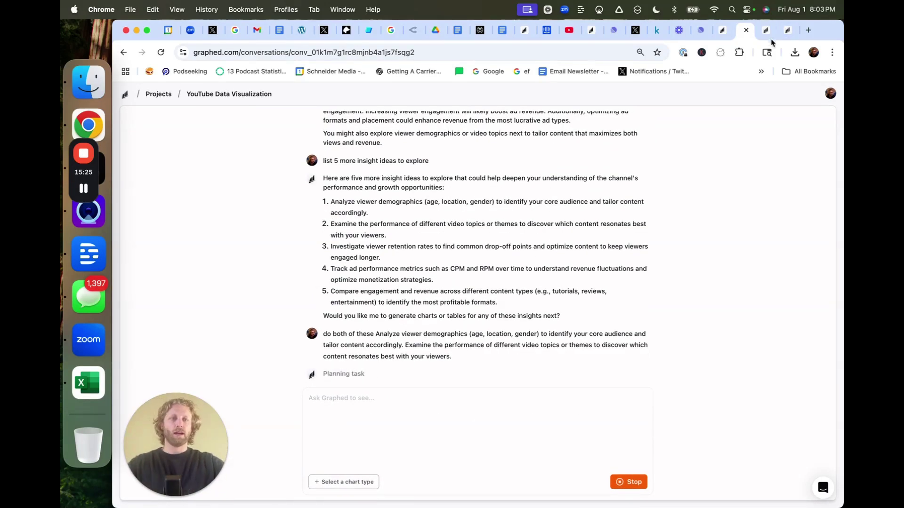
click(767, 32)
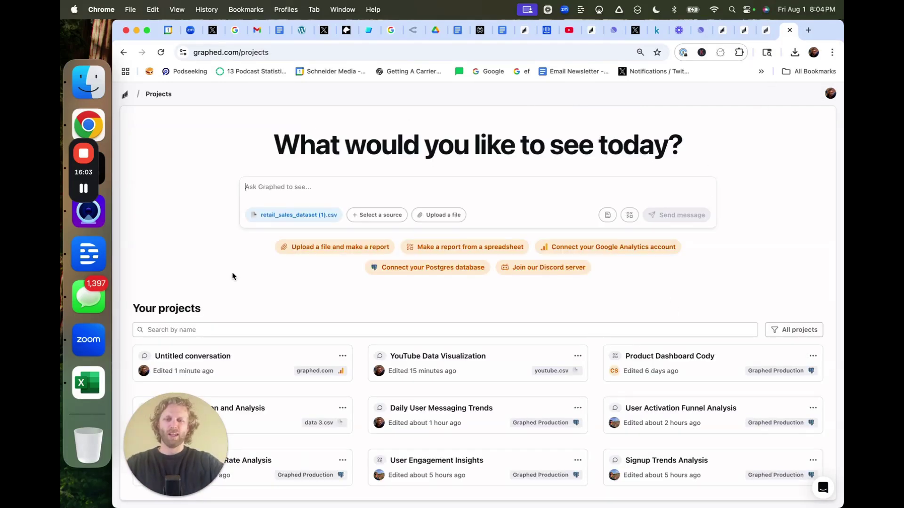
text(make me 5 KPI charts for this websites traffic)
click(699, 215)
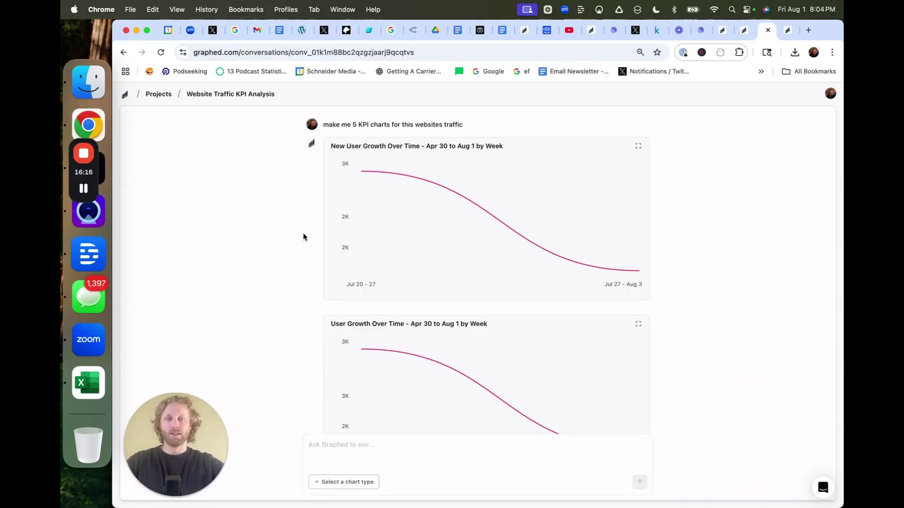
mouse_move(414, 192)
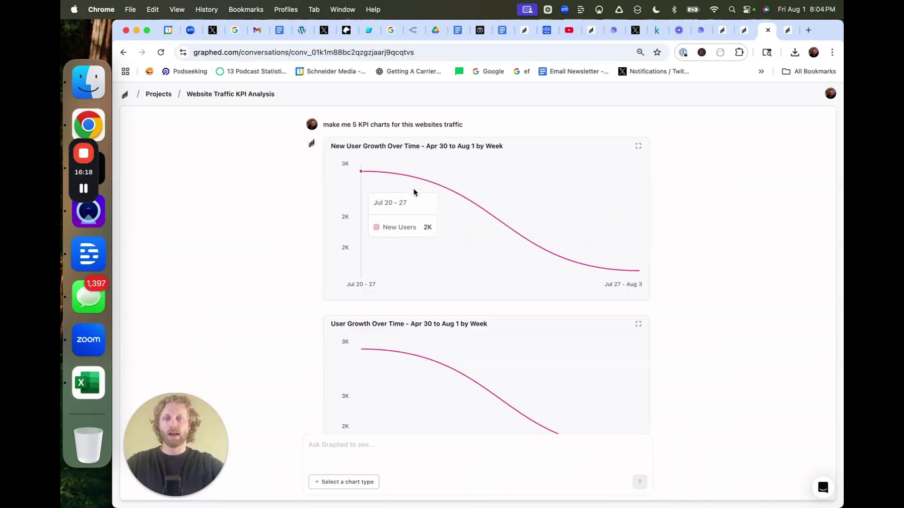
scroll(415, 192, down, 1)
scroll(408, 297, down, 2)
scroll(407, 296, down, 1)
scroll(407, 298, down, 3)
scroll(414, 323, down, 1)
scroll(413, 323, down, 2)
scroll(414, 323, down, 1)
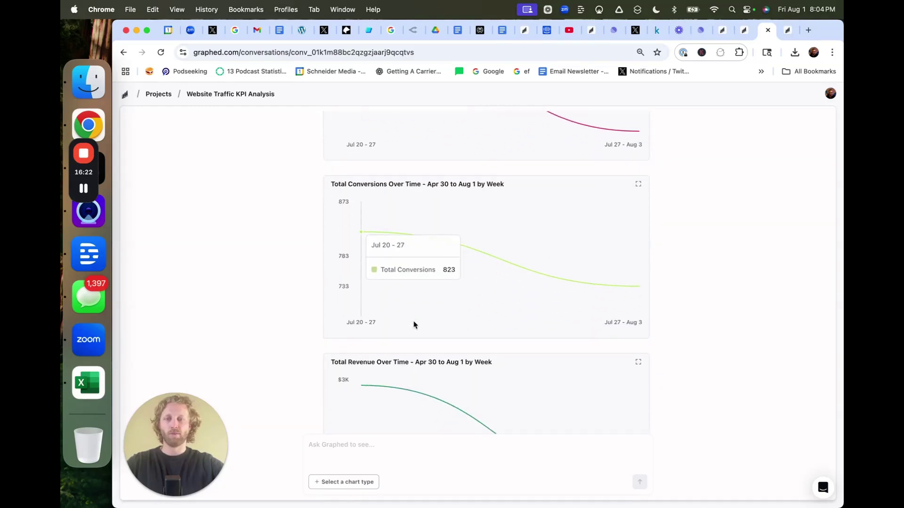
scroll(569, 303, down, 3)
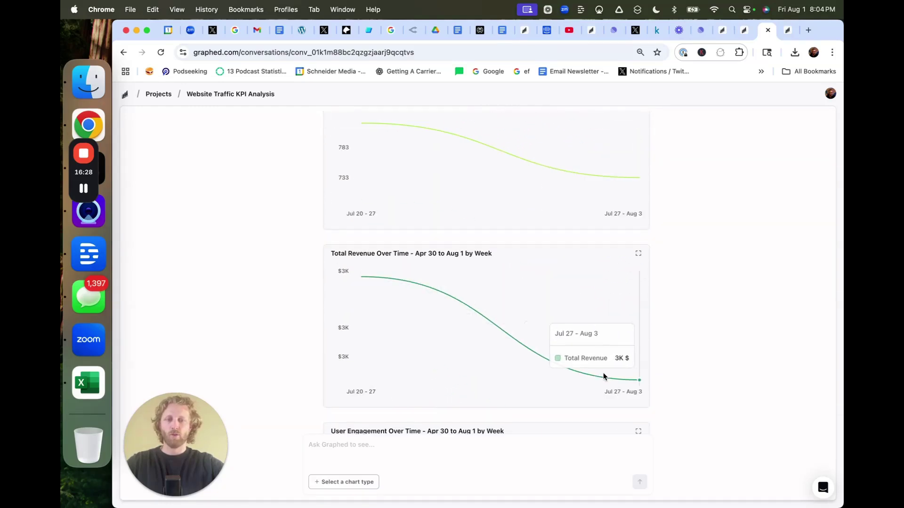
scroll(604, 377, down, 5)
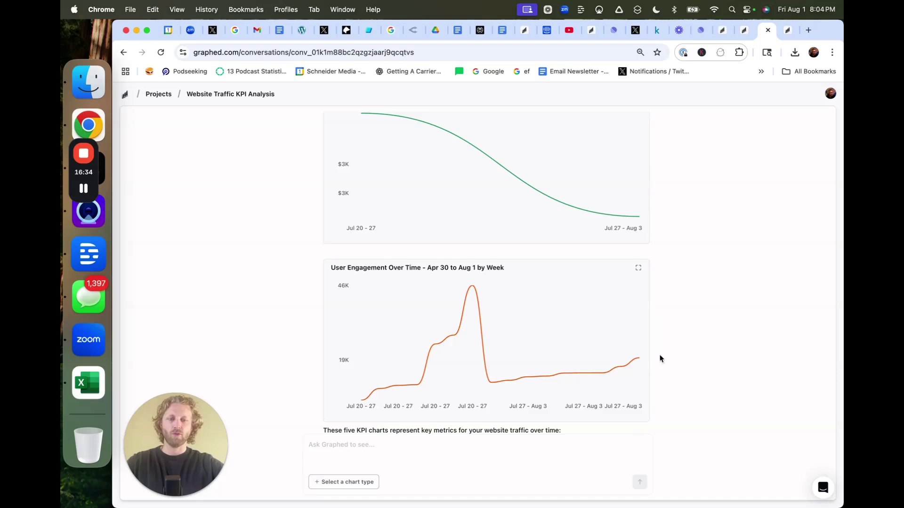
scroll(629, 364, down, 5)
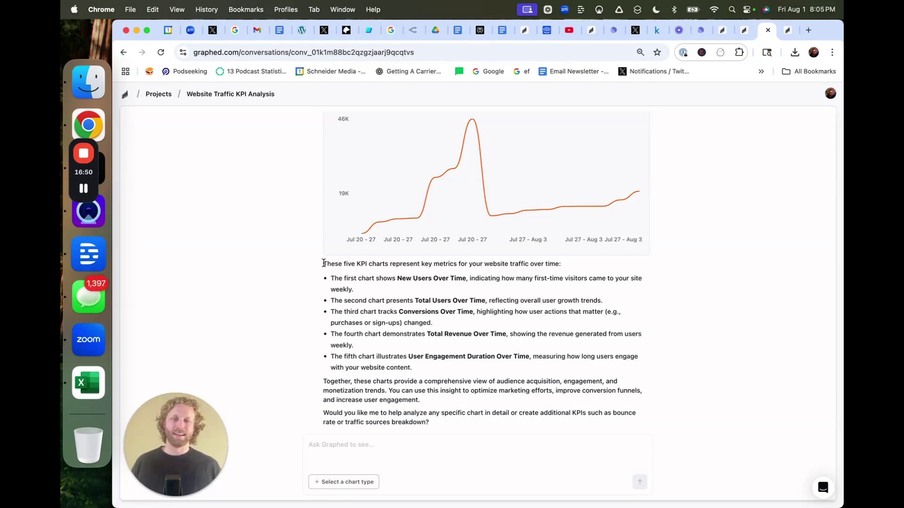
scroll(702, 254, up, 10)
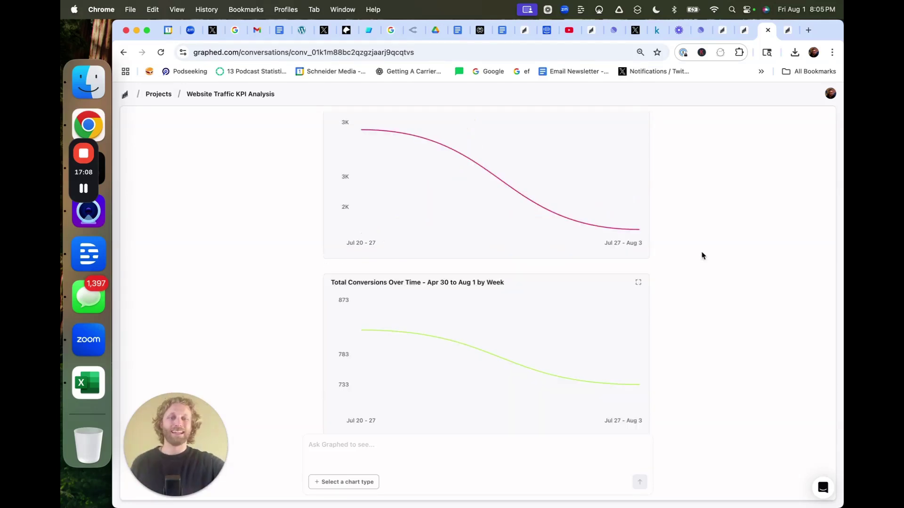
Step: View the Total Conversions Over Time chart monthly, then daily, and select its SQL query
click(637, 283)
click(680, 157)
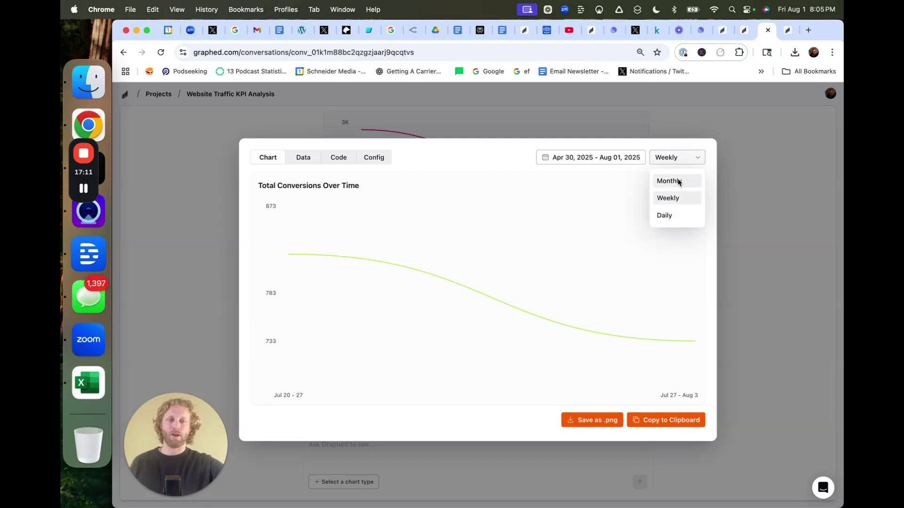
click(678, 181)
click(679, 155)
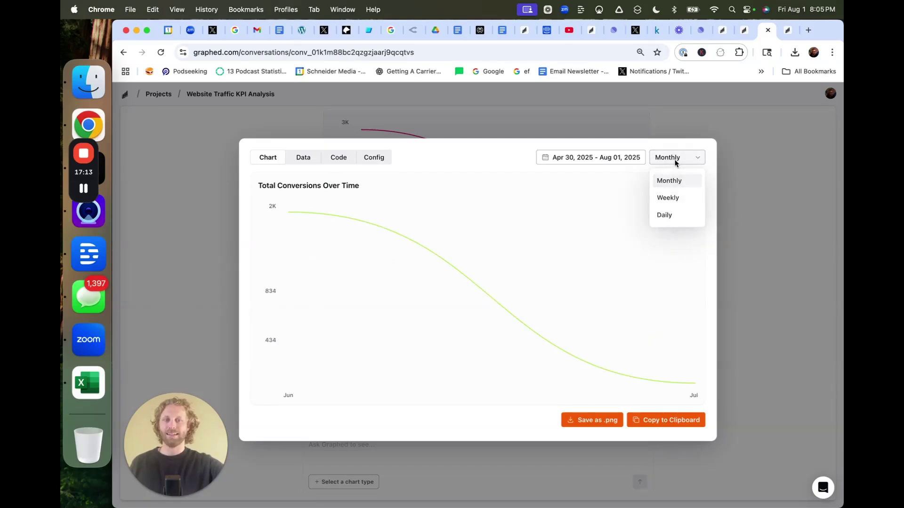
click(665, 215)
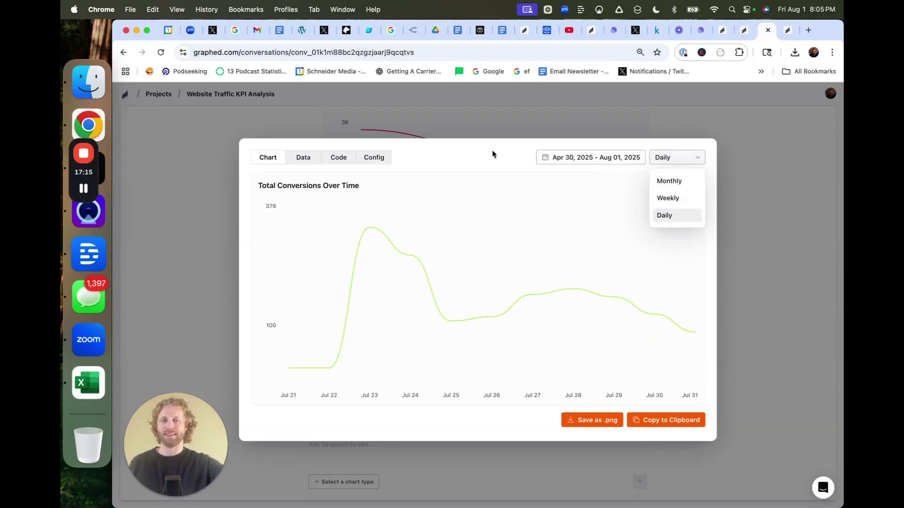
click(338, 158)
drag(325, 286, 266, 173)
text(based on this data what else should we explore)
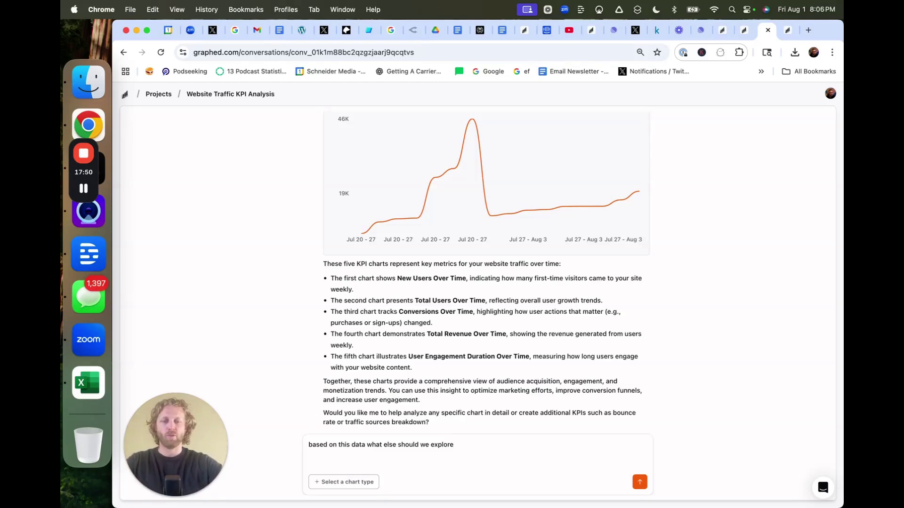
Step: Send the what-else-to-explore question and return to the YouTube Data Visualization chat
key(Return)
click(744, 31)
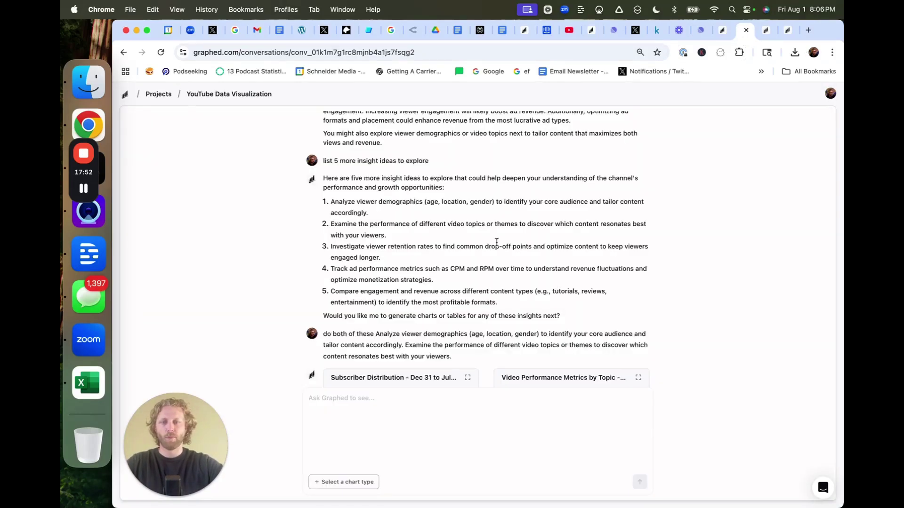
scroll(497, 245, down, 5)
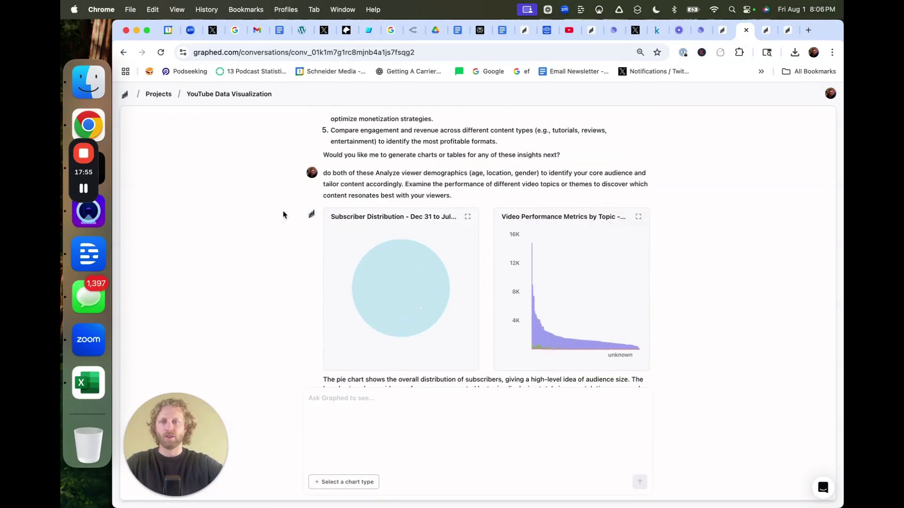
scroll(414, 215, down, 2)
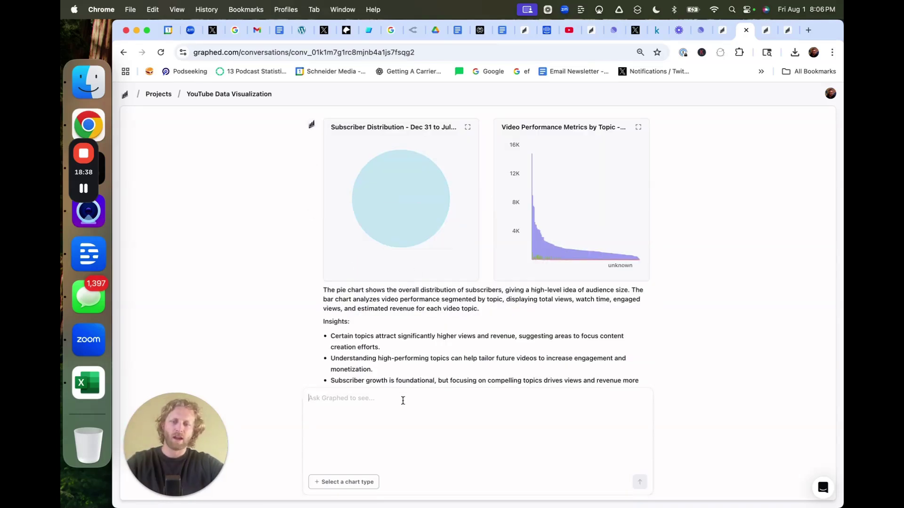
text(is there )
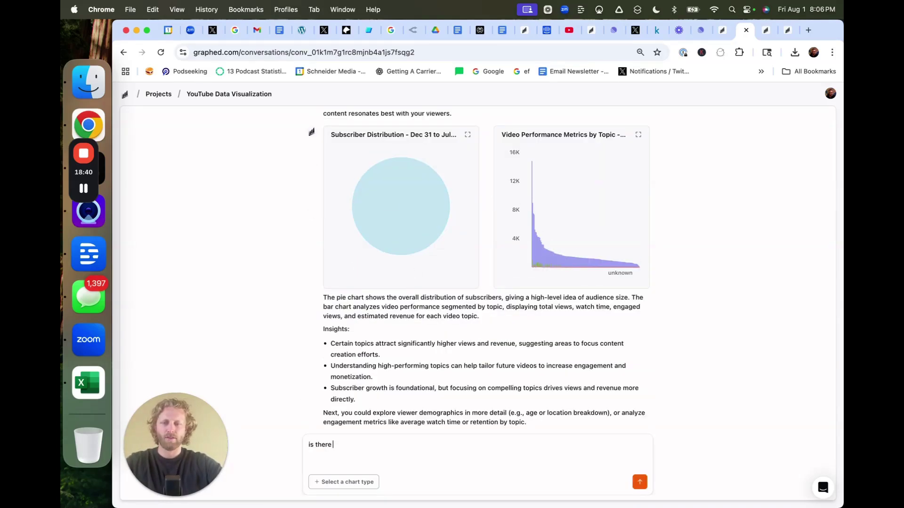
text(demographic data in the dataset)
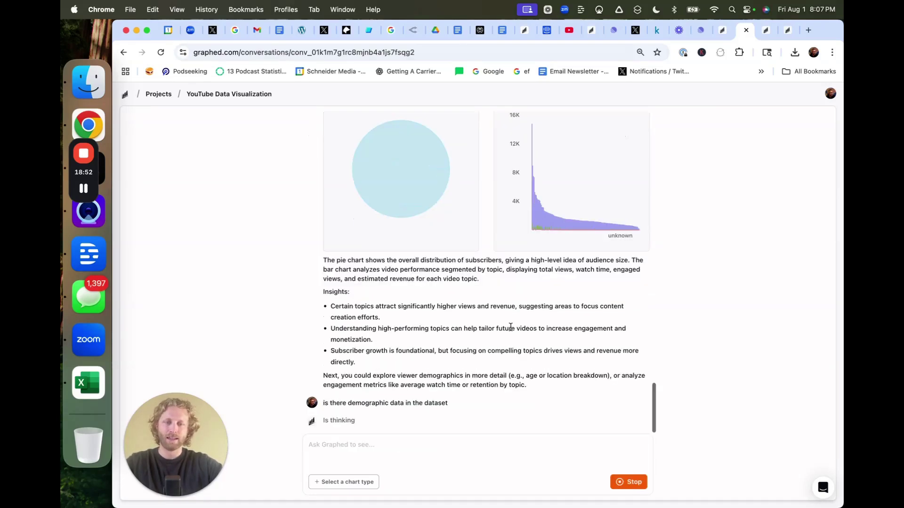
scroll(566, 280, up, 4)
scroll(576, 268, up, 1)
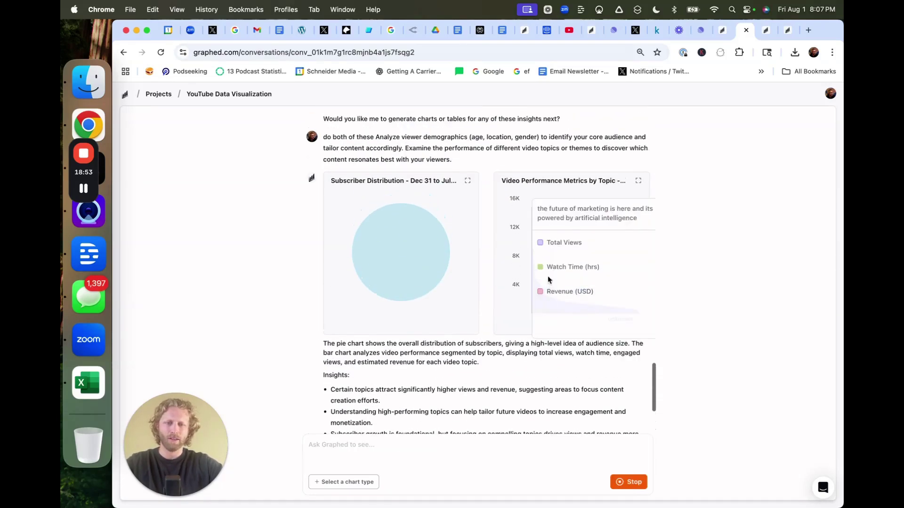
Step: Inspect the Video Performance Metrics by Topic chart and request dual y-axes with views on the right
click(638, 182)
mouse_move(296, 316)
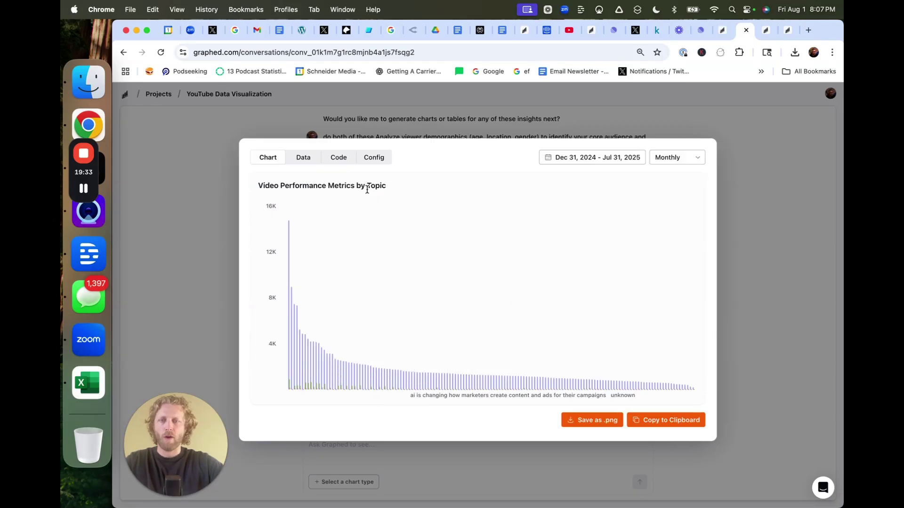
triple_click(366, 188)
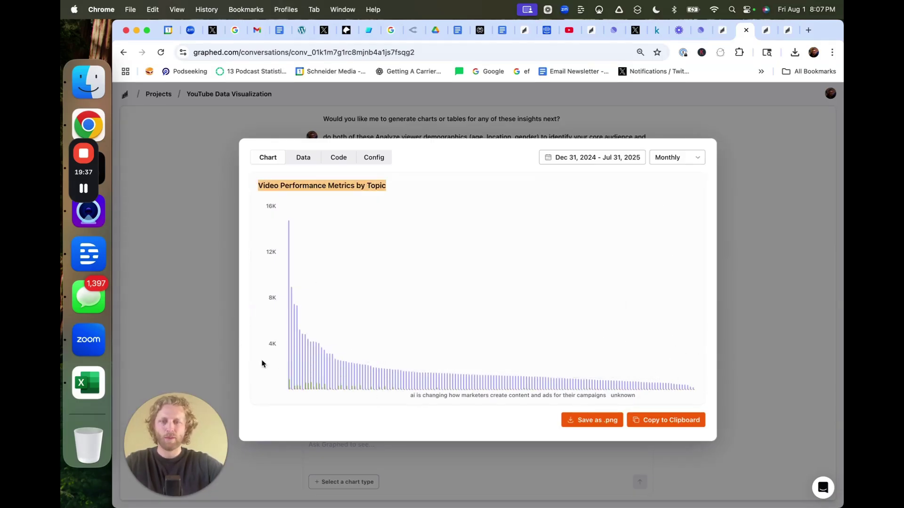
mouse_move(693, 385)
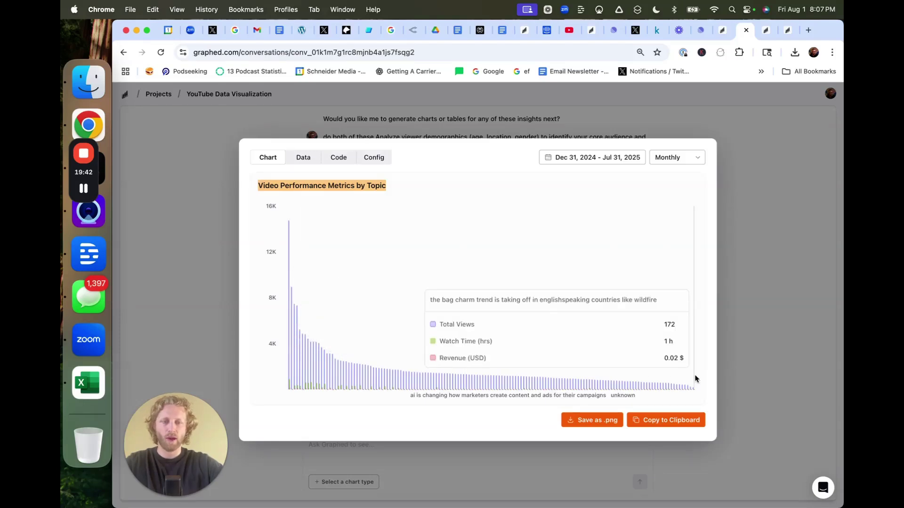
click(739, 345)
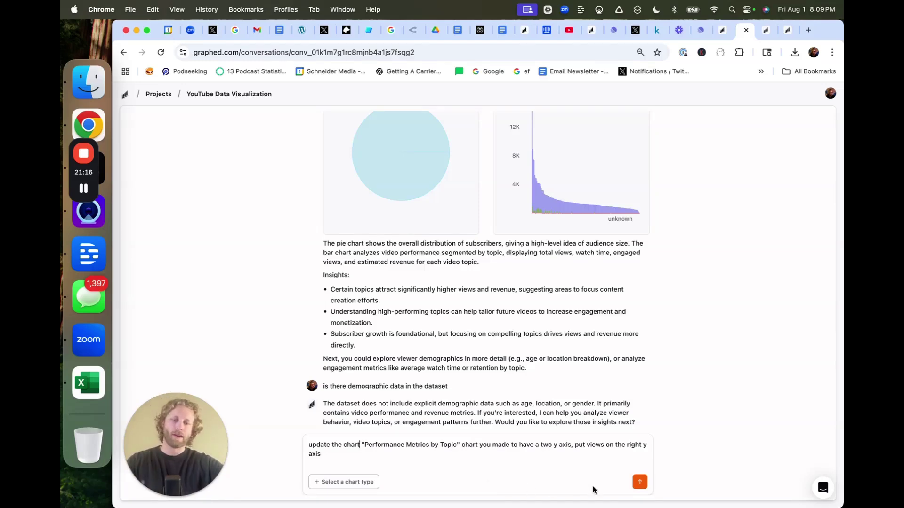
click(640, 482)
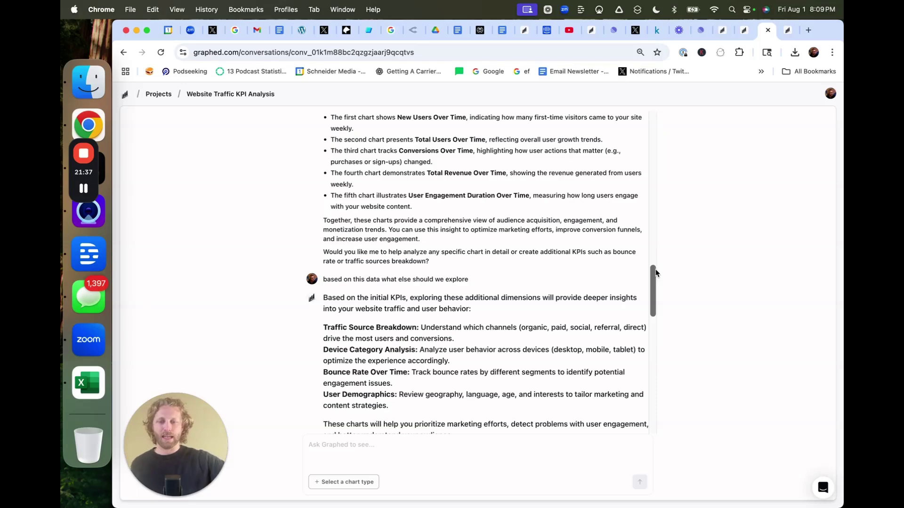
scroll(653, 275, down, 5)
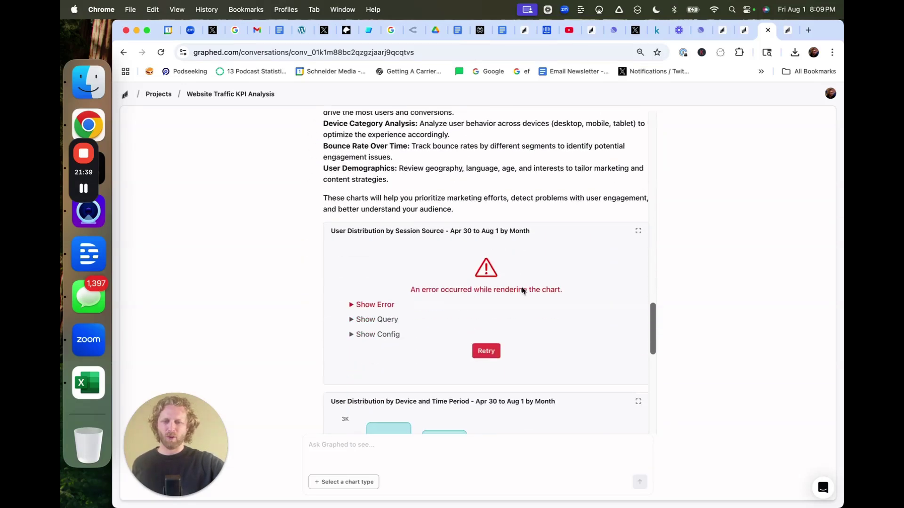
scroll(523, 309, down, 4)
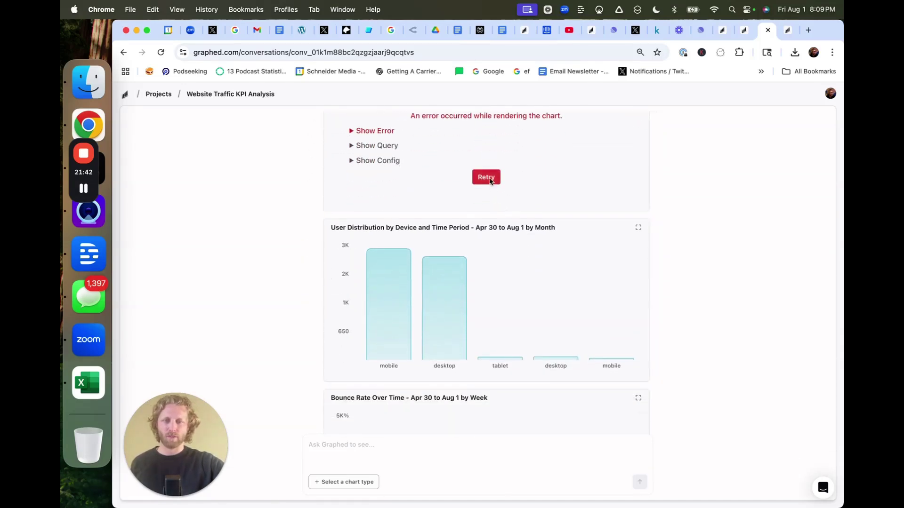
scroll(494, 257, down, 1)
scroll(470, 274, up, 3)
scroll(480, 321, down, 1)
scroll(481, 319, down, 2)
scroll(423, 269, down, 1)
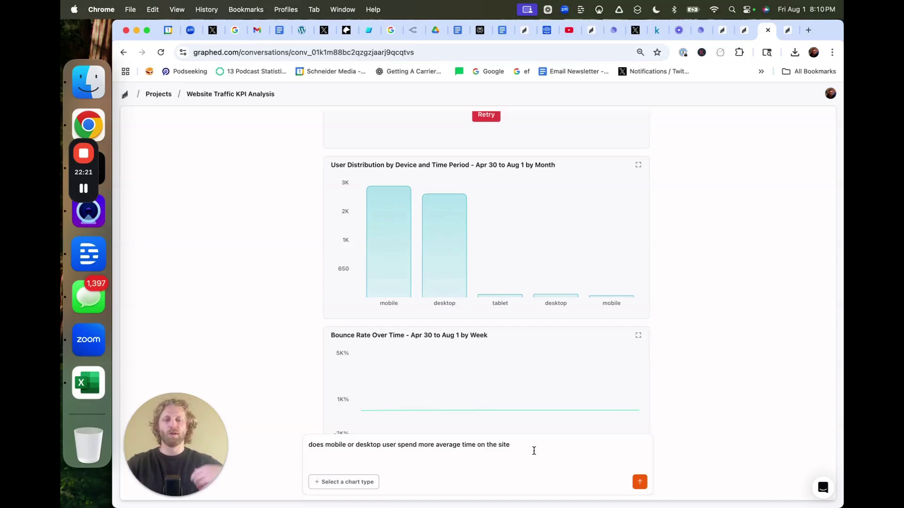
Step: Ask how time on site compares between mobile and desktop visitors
key(Return)
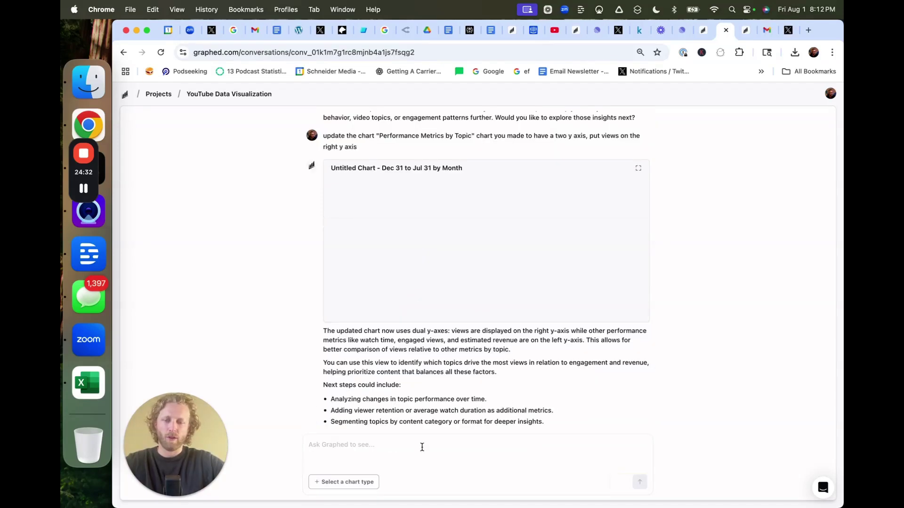
scroll(472, 201, up, 10)
scroll(472, 200, up, 10)
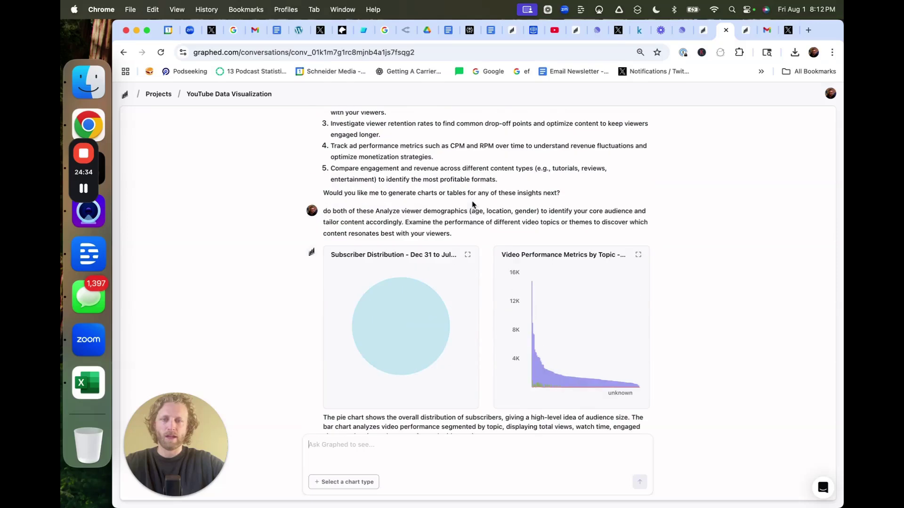
Step: Copy the SQL query behind the Video Performance Metrics by Topic chart
click(559, 259)
click(338, 158)
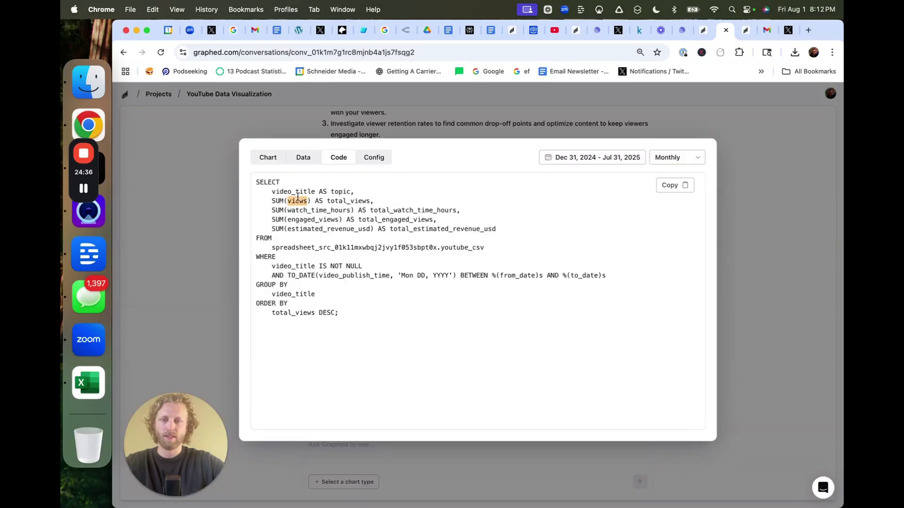
drag(256, 180, 411, 270)
key(super+c)
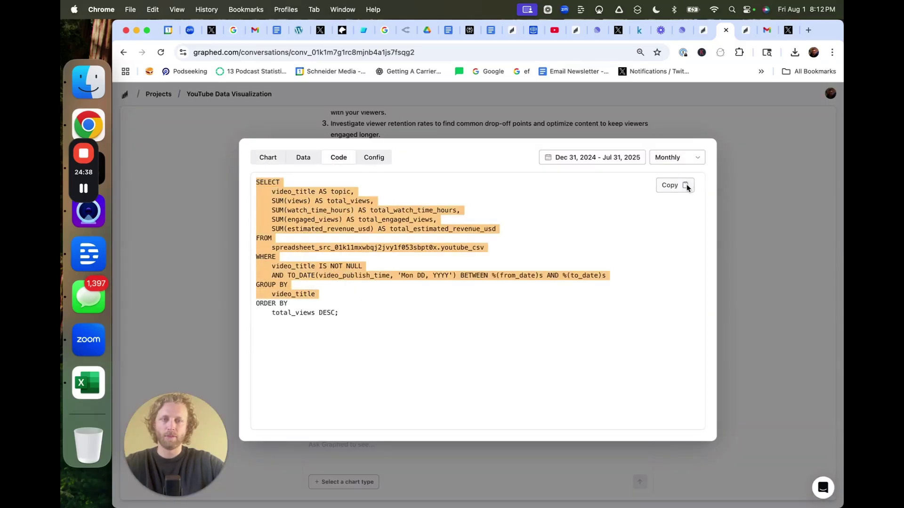
click(687, 188)
click(748, 252)
scroll(523, 357, down, 10)
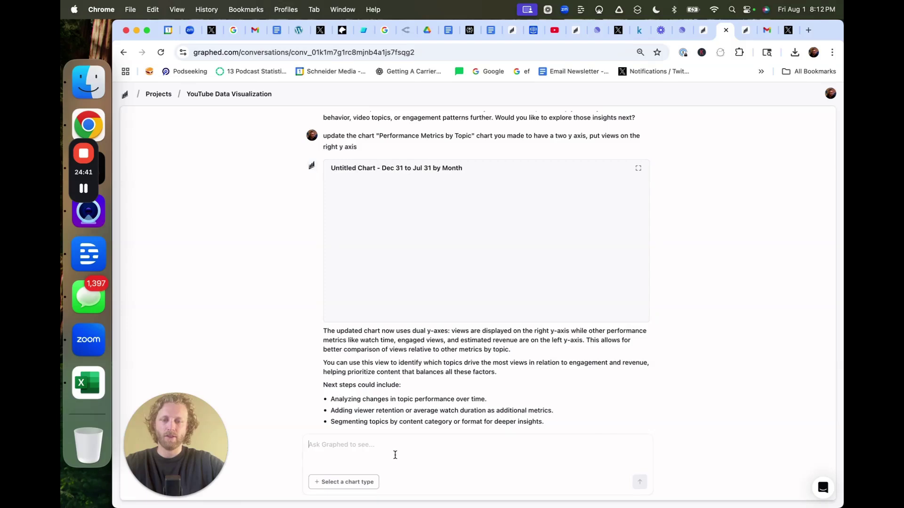
Step: Paste the chart SQL into the YouTube chat box with a blank line above it
key(super+v)
key(shift+Return)
key(shift+Return)
key(Up)
key(Up)
text(add a second y axis to this graph)
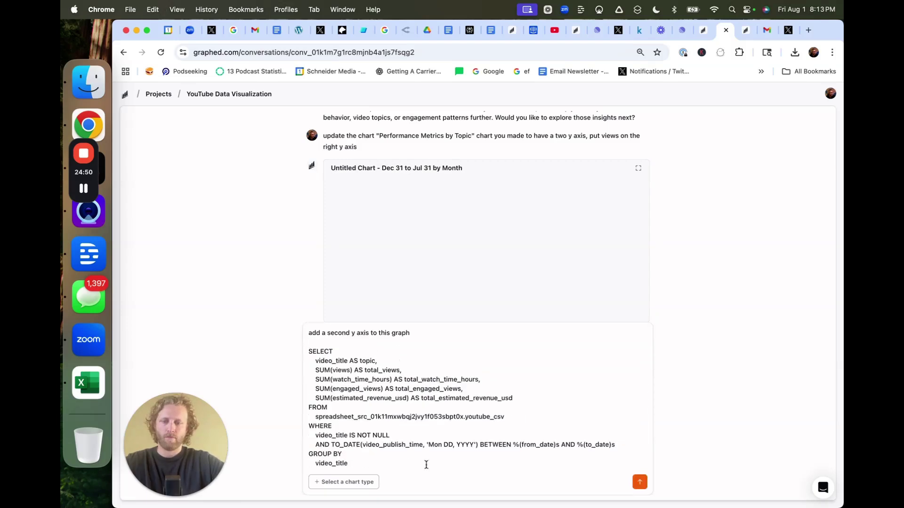